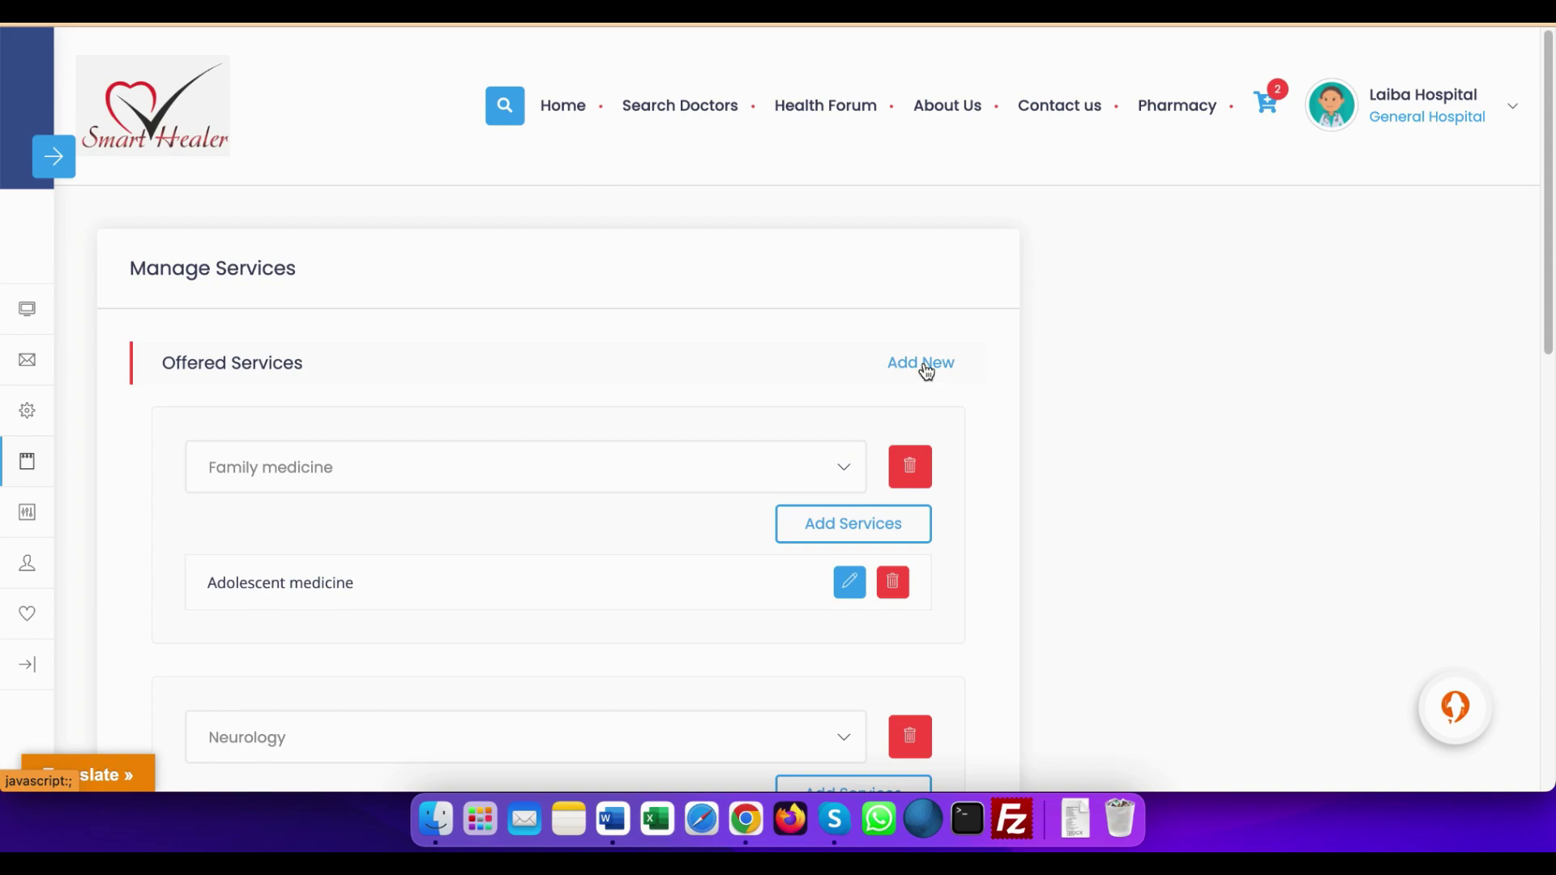
Add a new offered-services section and set its speciality to Dentistry.
{"action": "left_click", "coordinate": [926, 366]}
{"action": "scroll", "coordinate": [1169, 366], "scroll_direction": "down", "scroll_amount": 15}
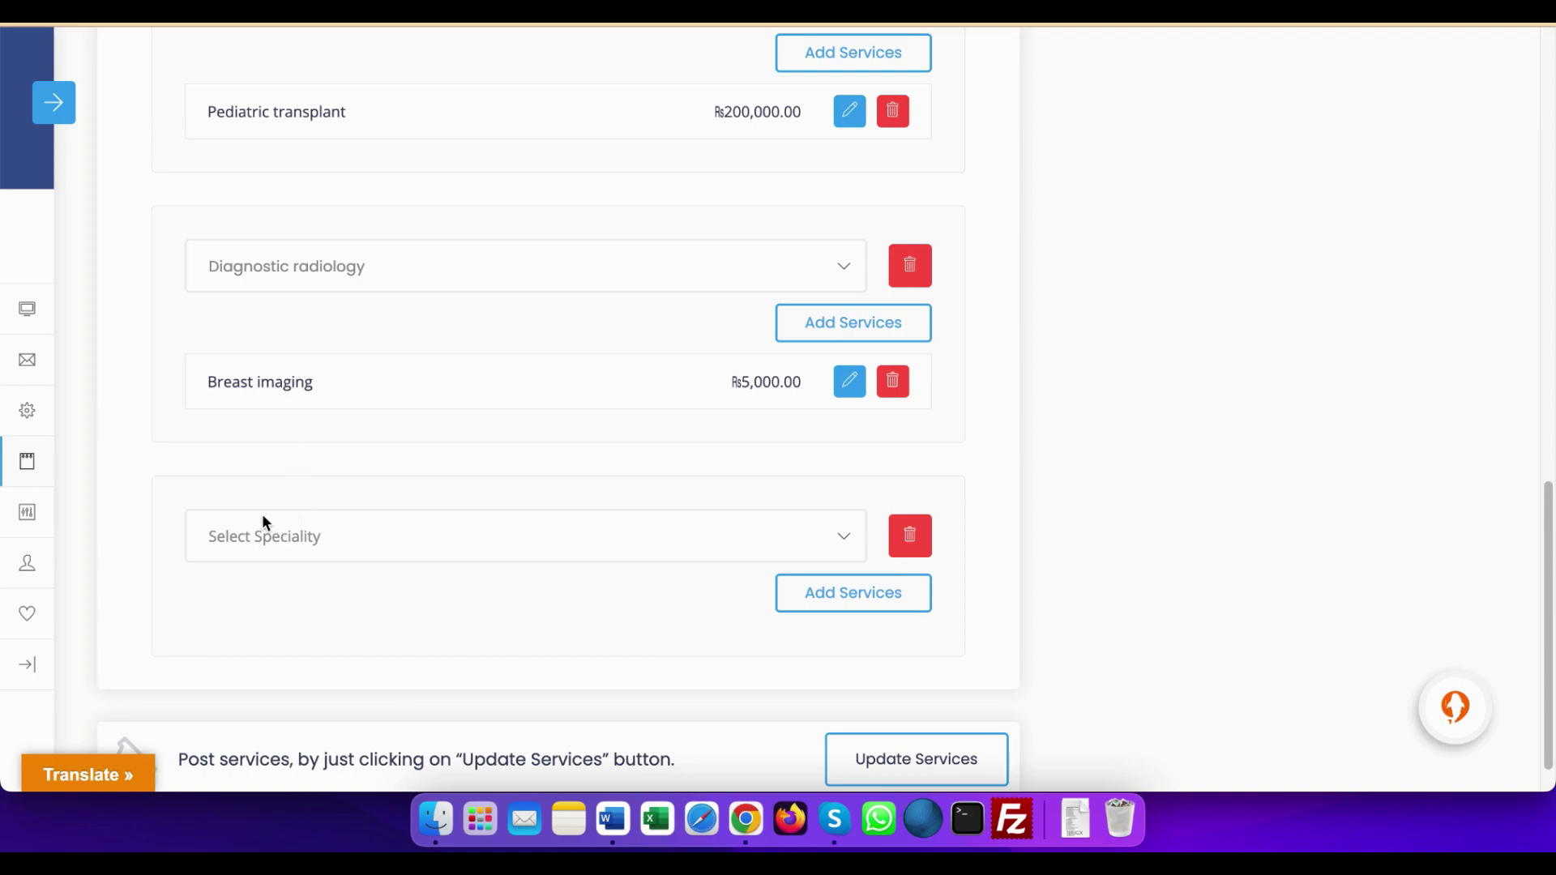
{"action": "left_click", "coordinate": [838, 536]}
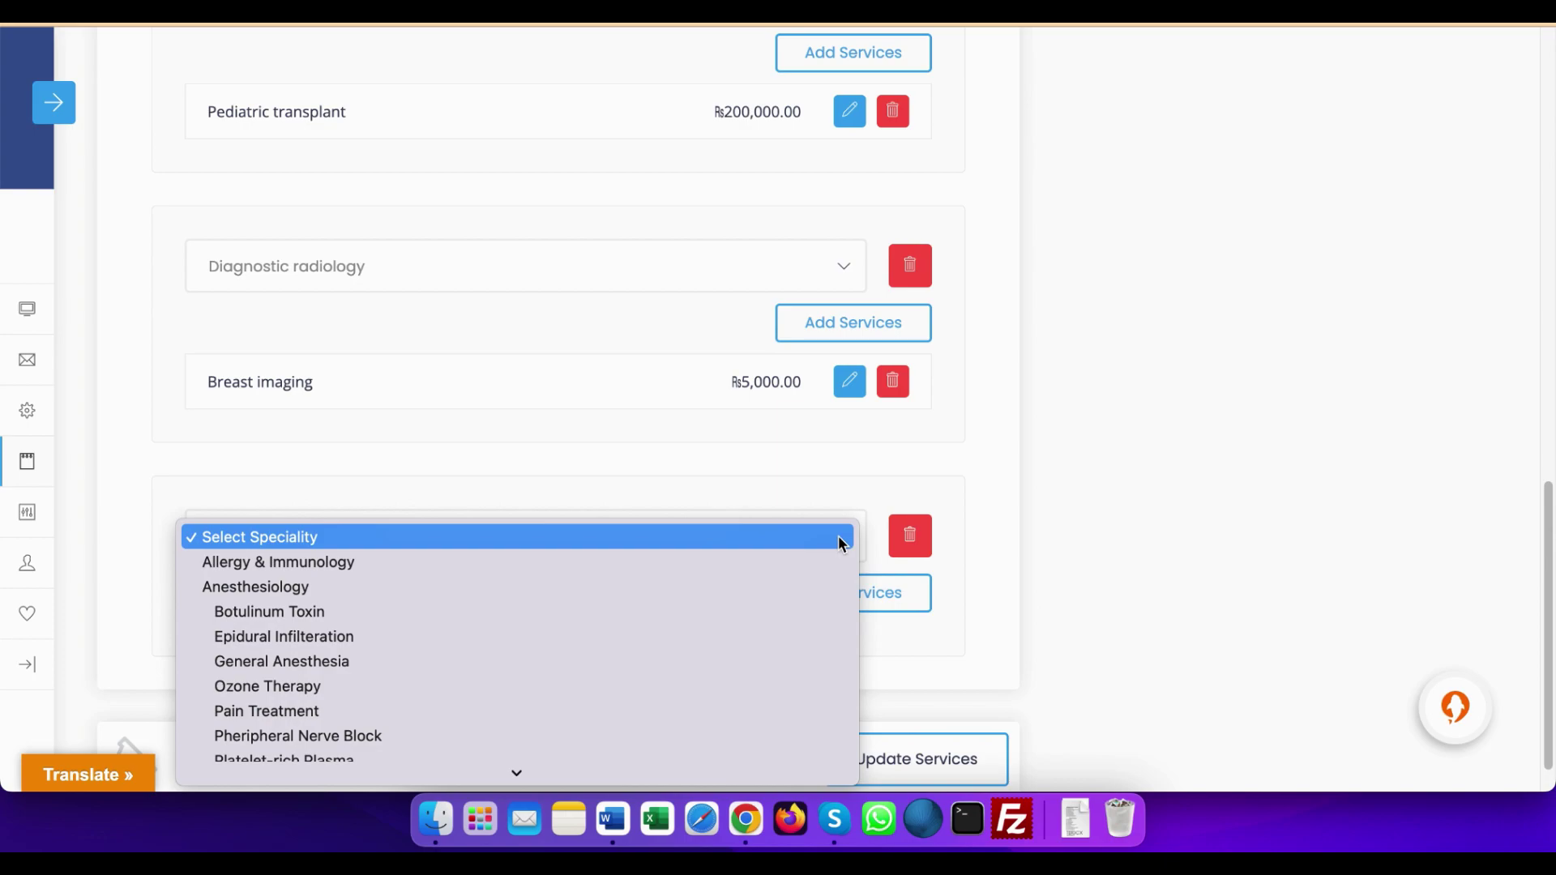
{"action": "key", "text": "d"}
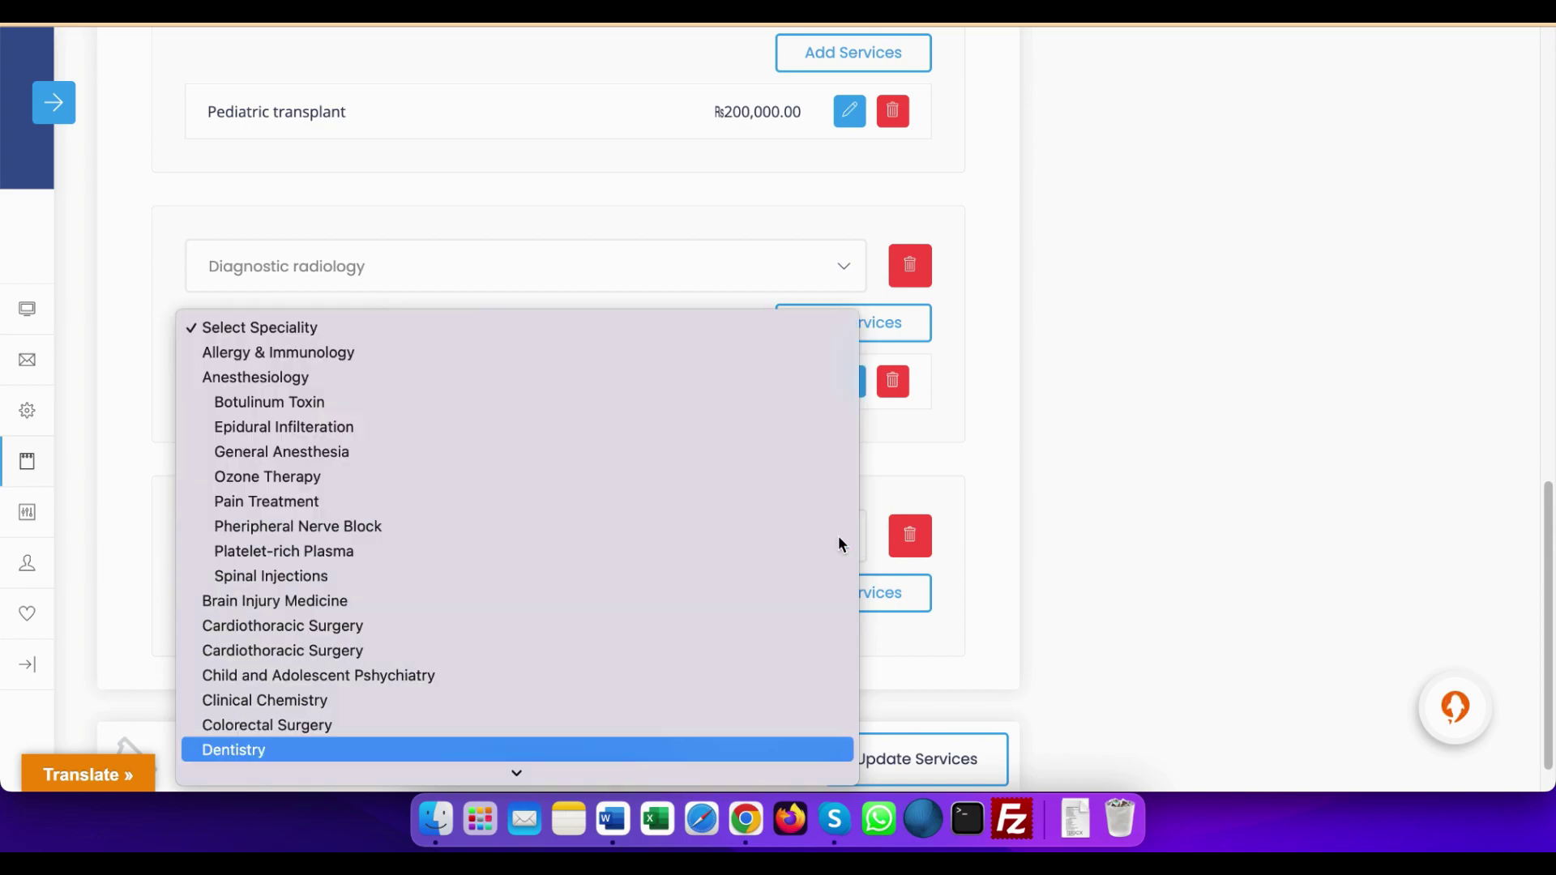
{"action": "key", "text": "Return"}
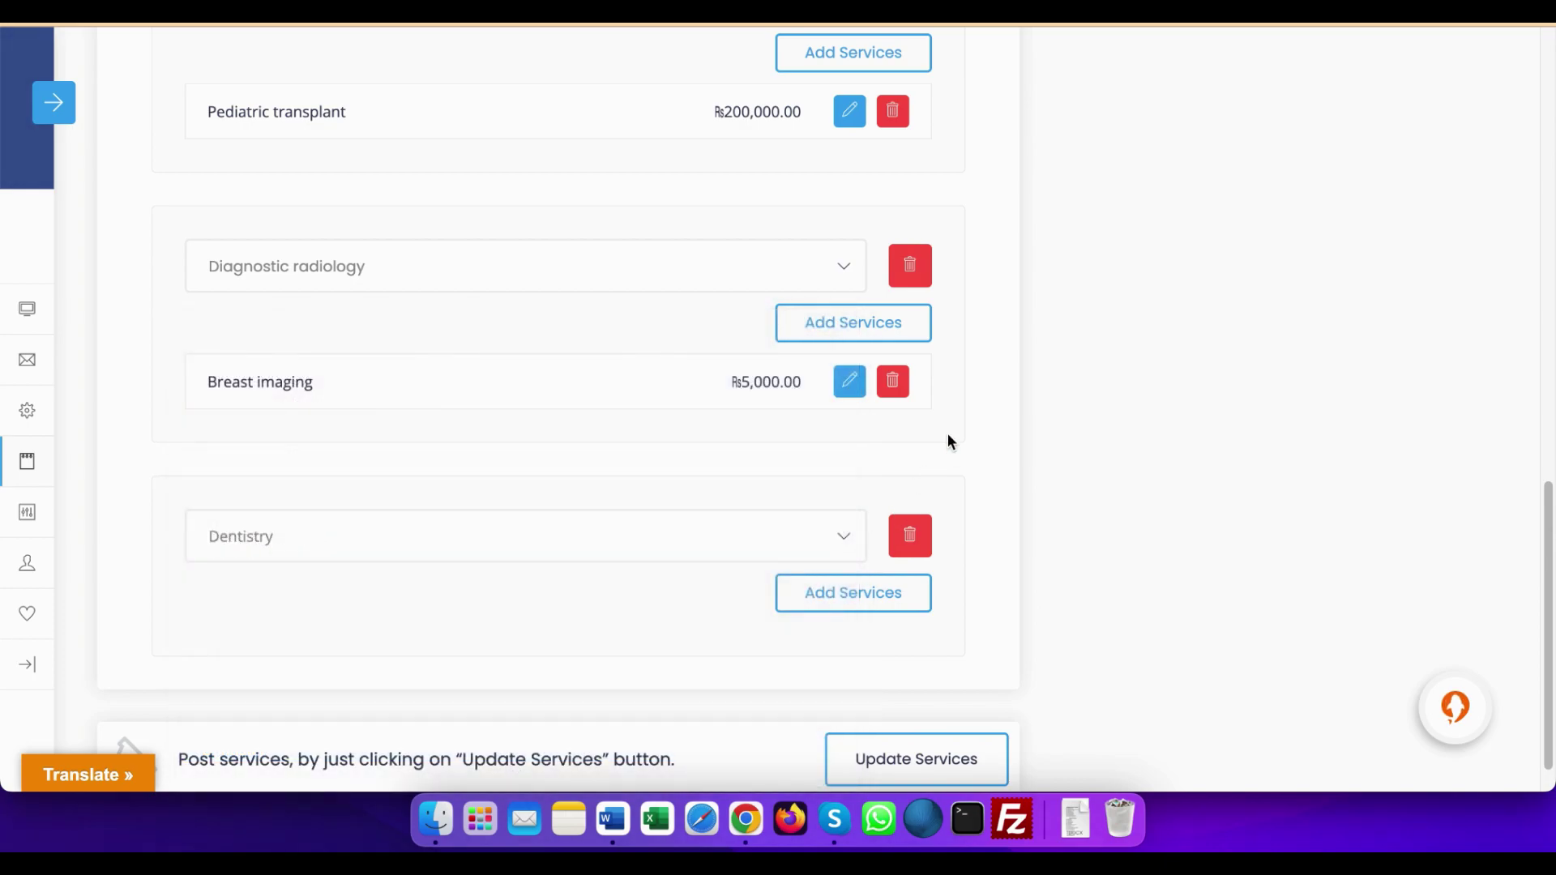
Add a new service entry under the Dentistry speciality.
{"action": "scroll", "coordinate": [1076, 343], "scroll_direction": "down", "scroll_amount": 2}
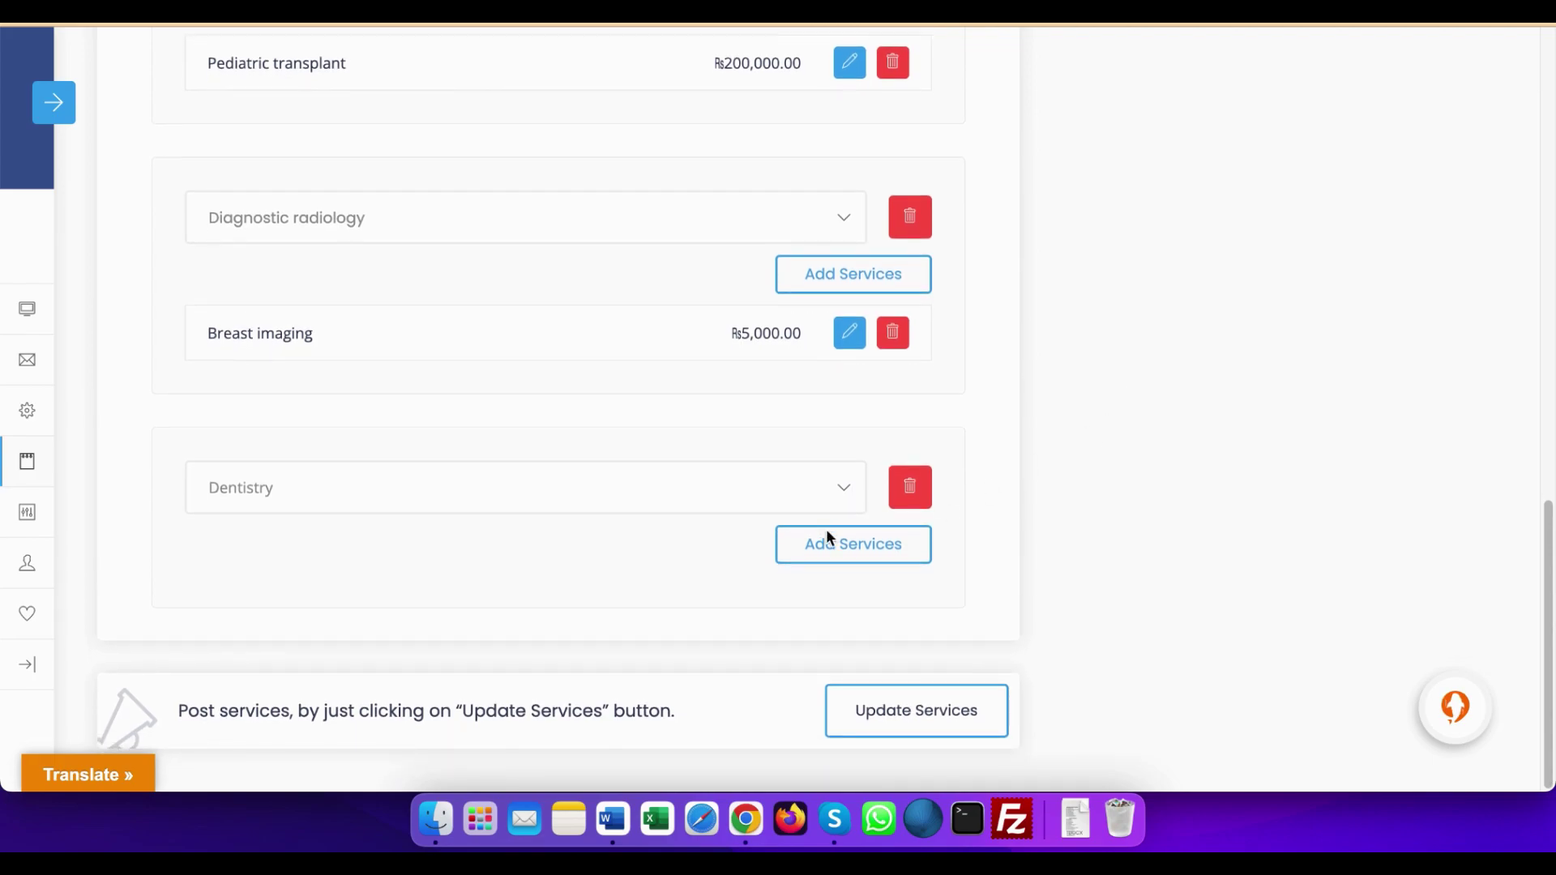
{"action": "left_click", "coordinate": [859, 559]}
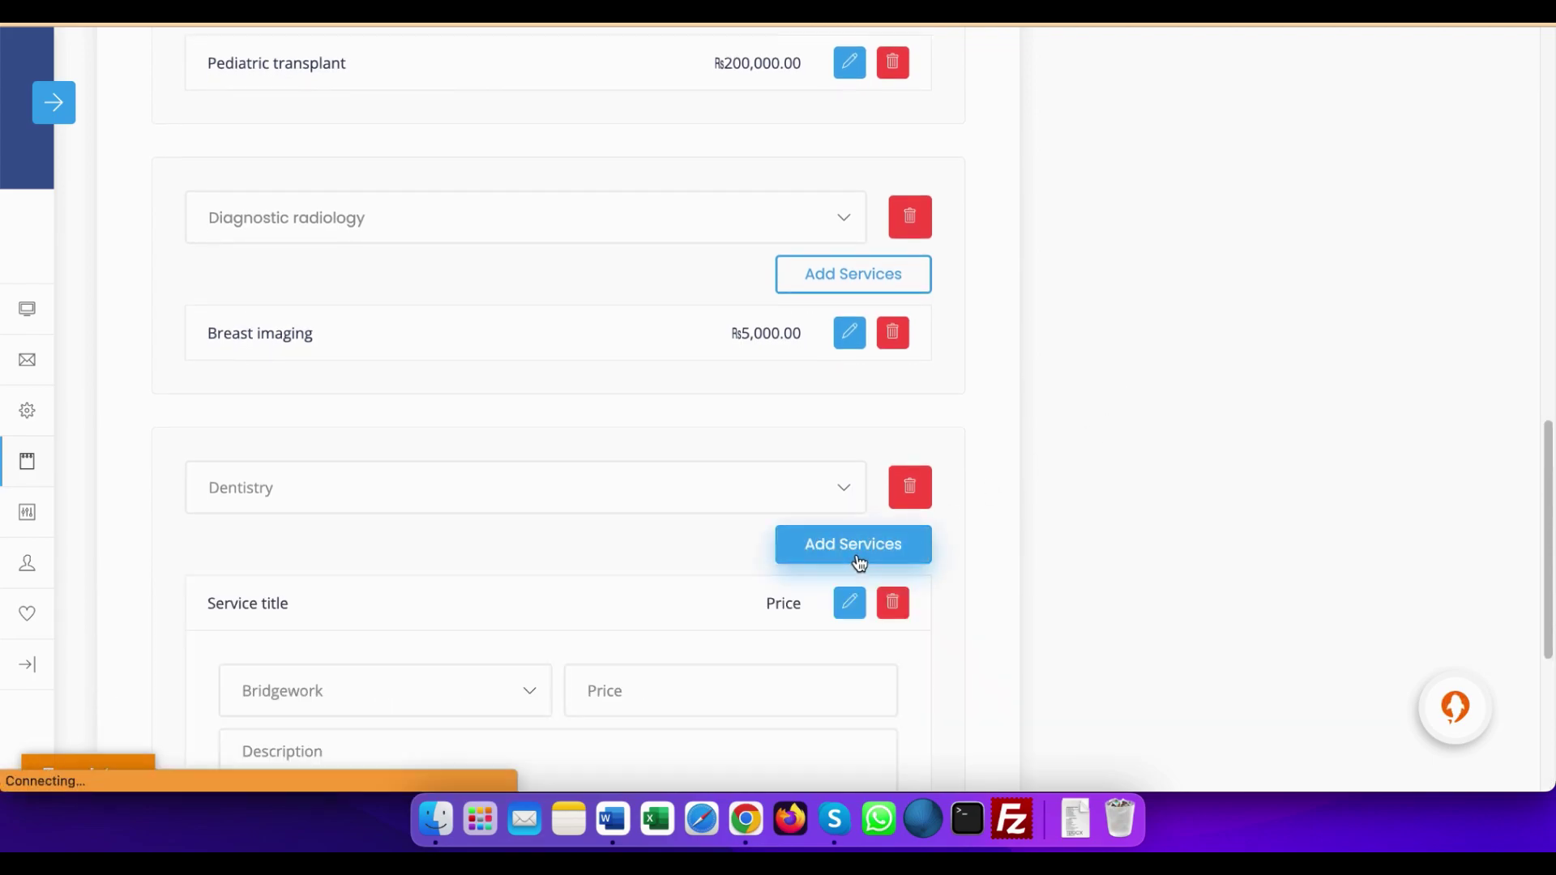
{"action": "scroll", "coordinate": [1261, 474], "scroll_direction": "down", "scroll_amount": 3}
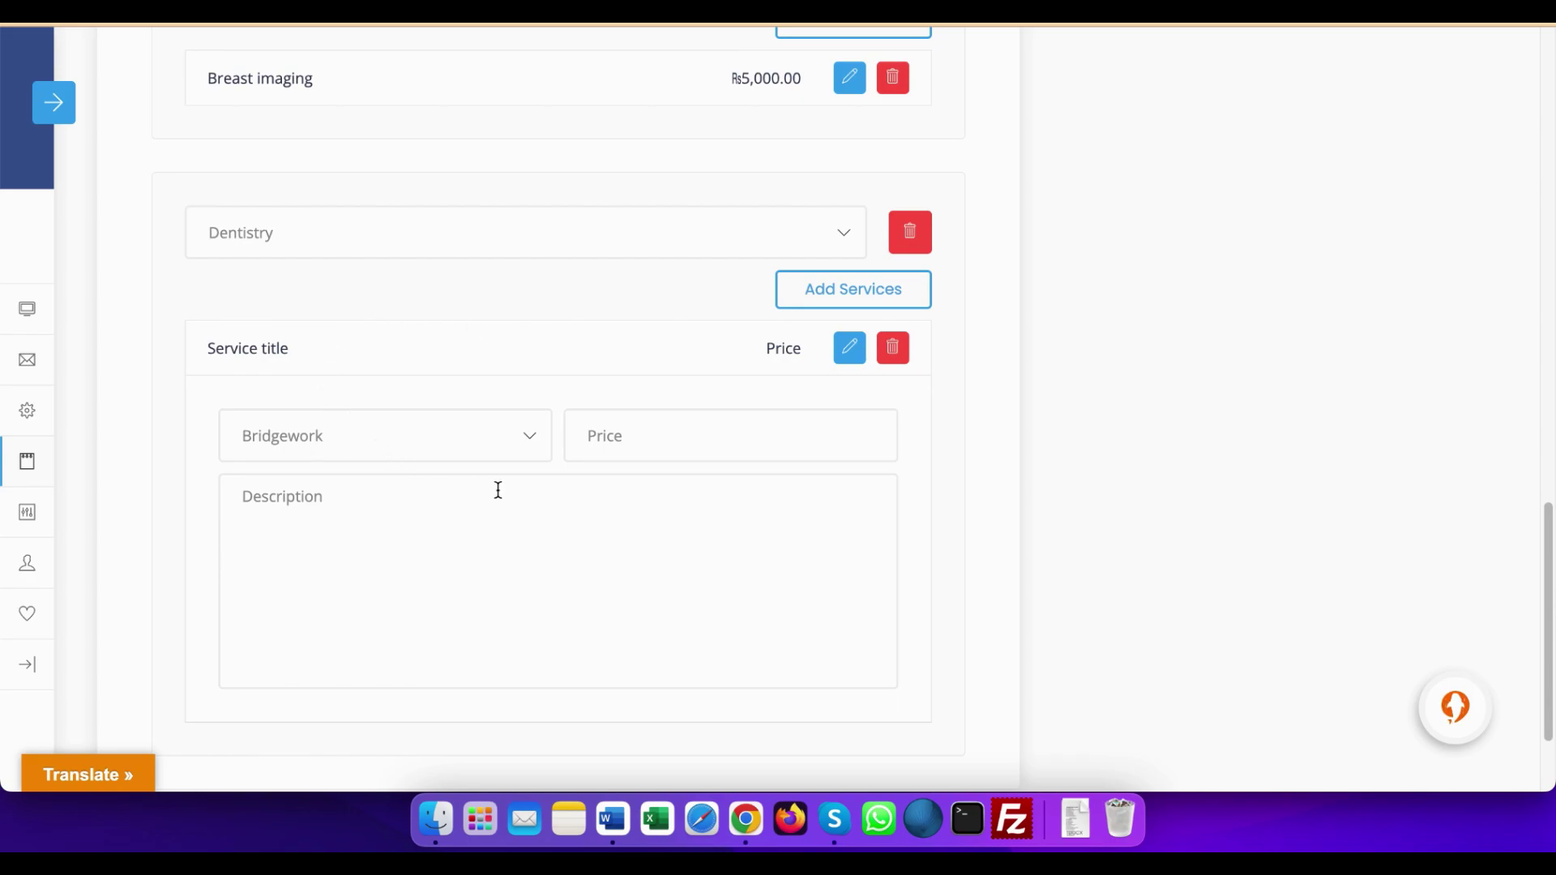
{"action": "scroll", "coordinate": [497, 414], "scroll_direction": "down", "scroll_amount": 1}
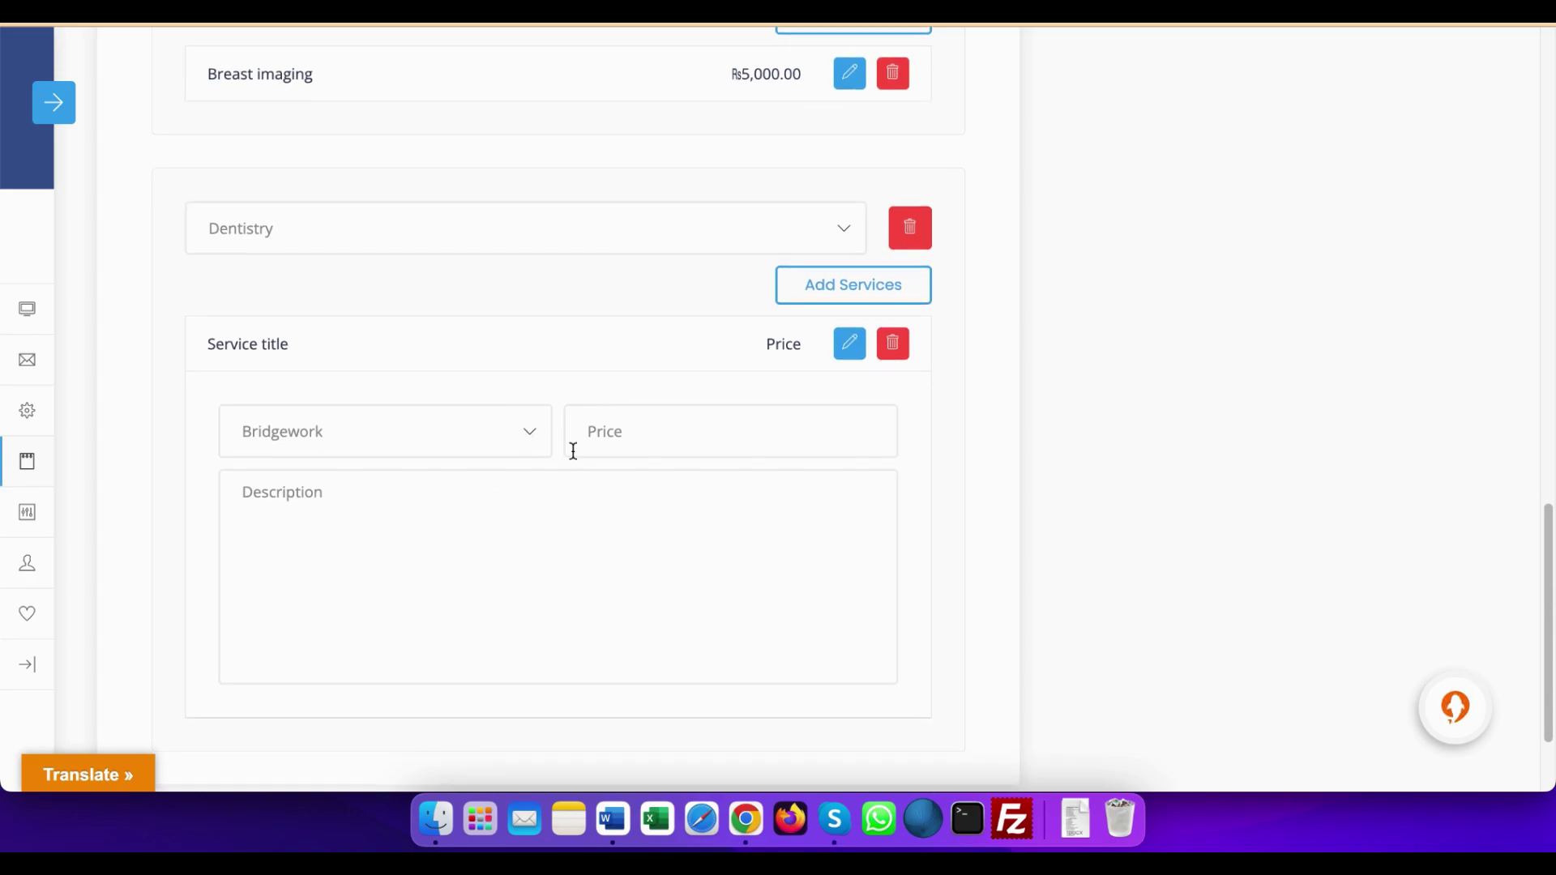
Review the available dentistry services and choose Dental Bonding for the new entry.
{"action": "left_click", "coordinate": [530, 436]}
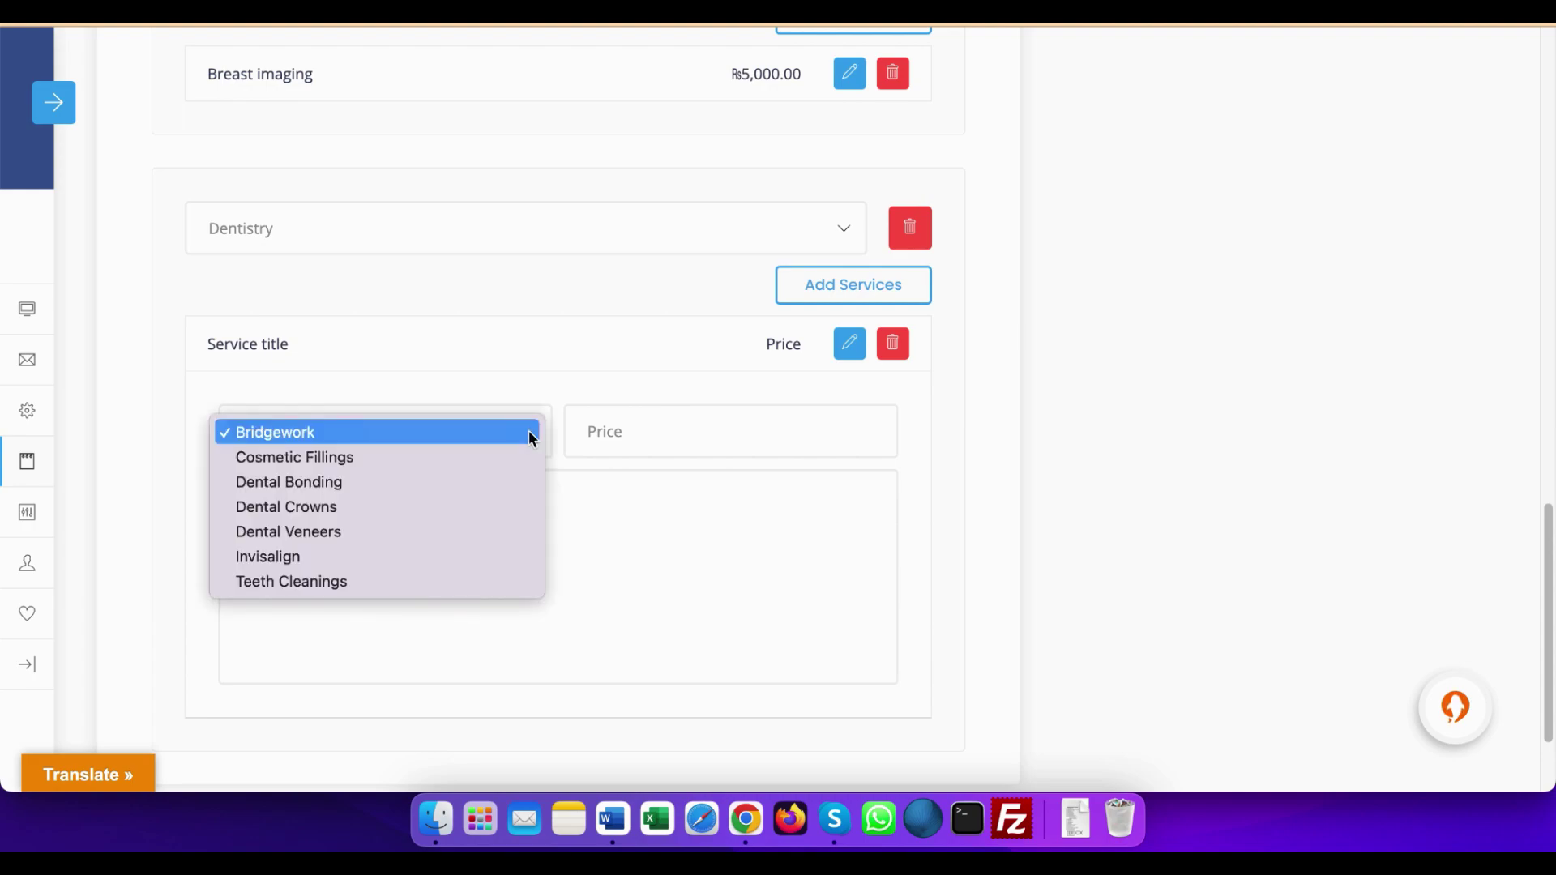
{"action": "key", "text": "Down"}
{"action": "key", "text": "Down"}
{"action": "key", "text": "Down"}
{"action": "key", "text": "Down"}
{"action": "key", "text": "Down"}
{"action": "key", "text": "Down"}
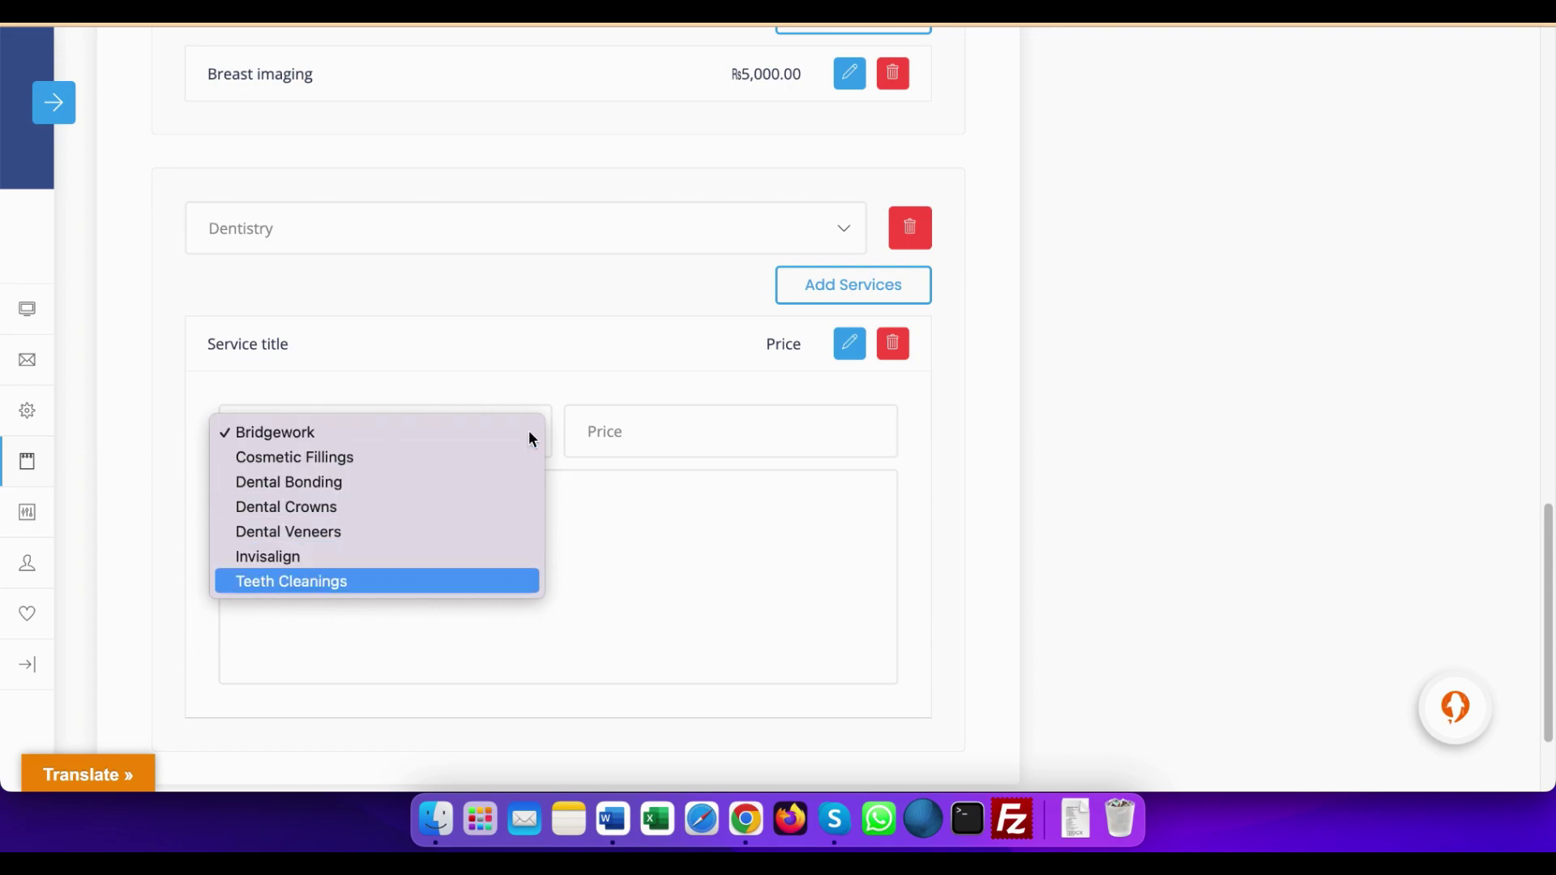
{"action": "key", "text": "Up"}
{"action": "key", "text": "Up"}
{"action": "key", "text": "Up"}
{"action": "key", "text": "Up"}
{"action": "key", "text": "Up"}
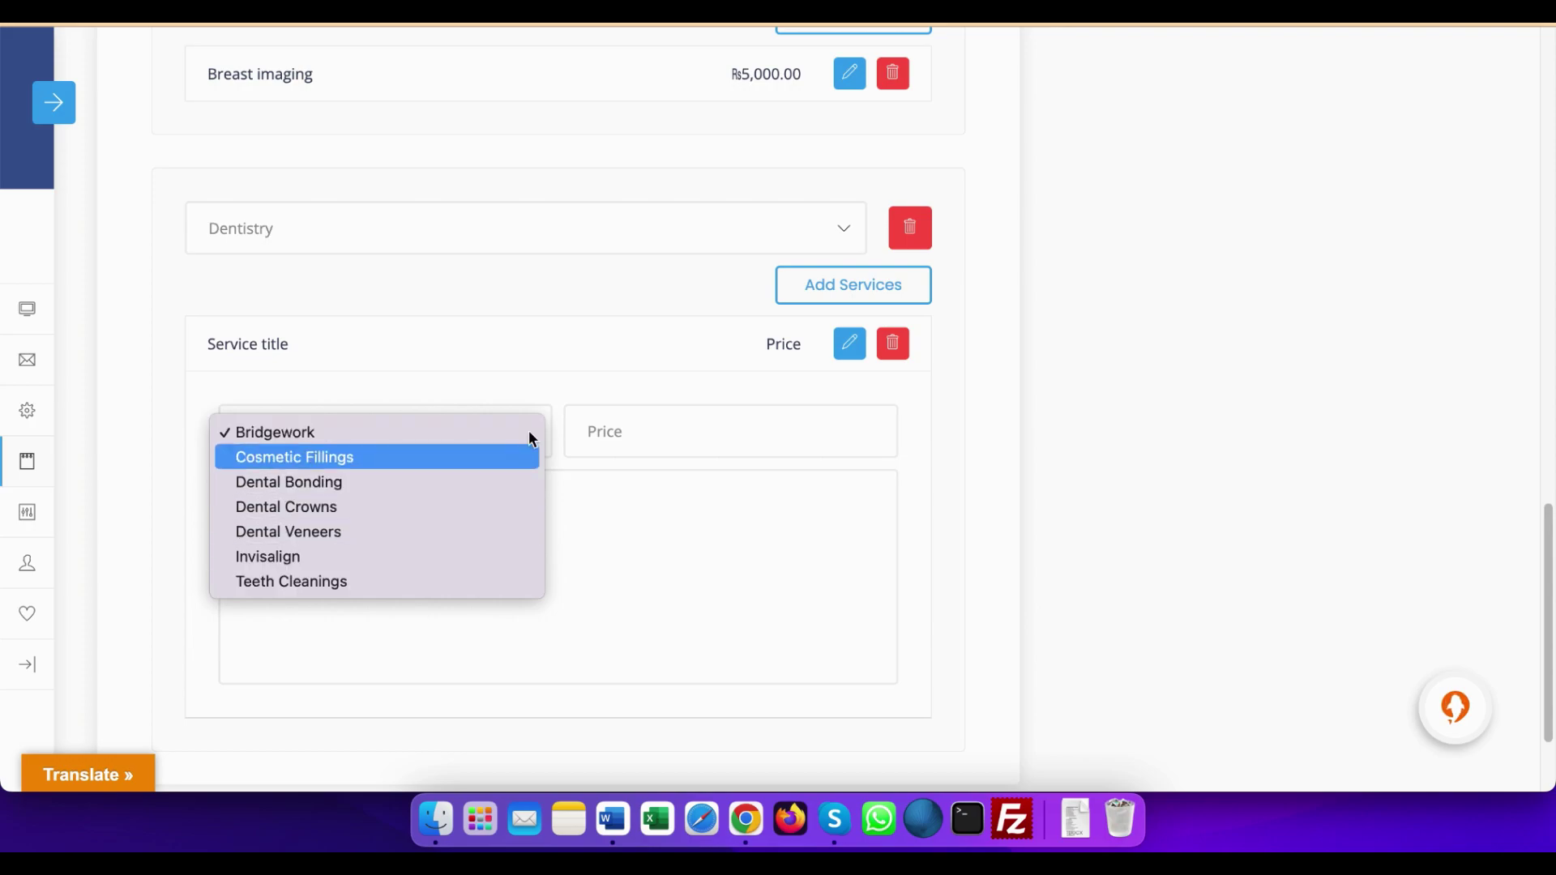
{"action": "key", "text": "Down"}
{"action": "key", "text": "Down"}
{"action": "key", "text": "Down"}
{"action": "key", "text": "Down"}
{"action": "key", "text": "Down"}
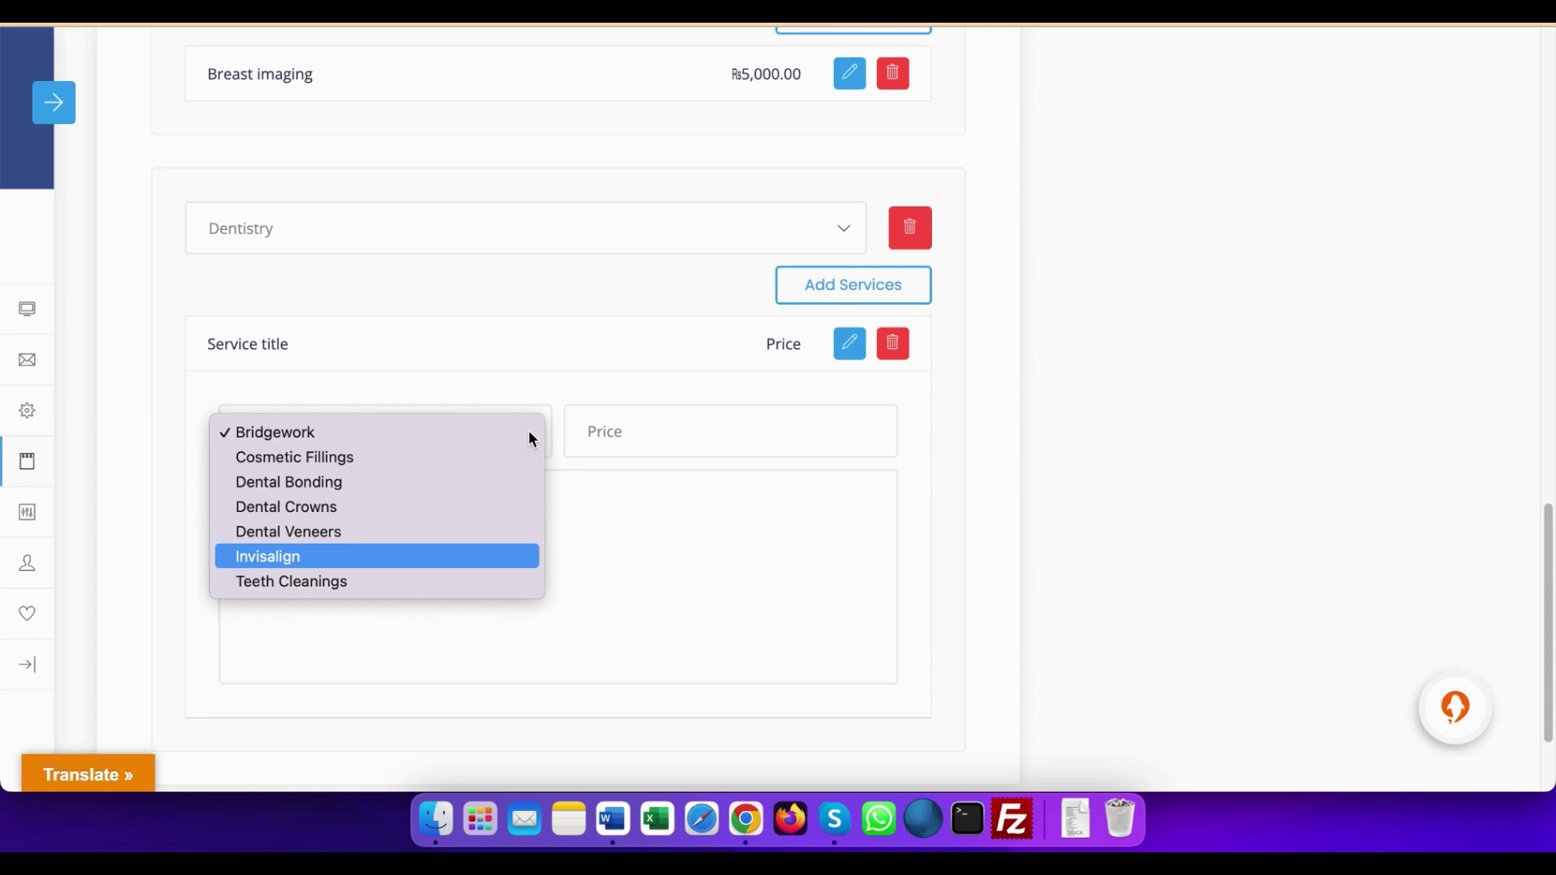
{"action": "key", "text": "Up"}
{"action": "key", "text": "Up"}
{"action": "key", "text": "Up"}
{"action": "key", "text": "Up"}
{"action": "key", "text": "Up"}
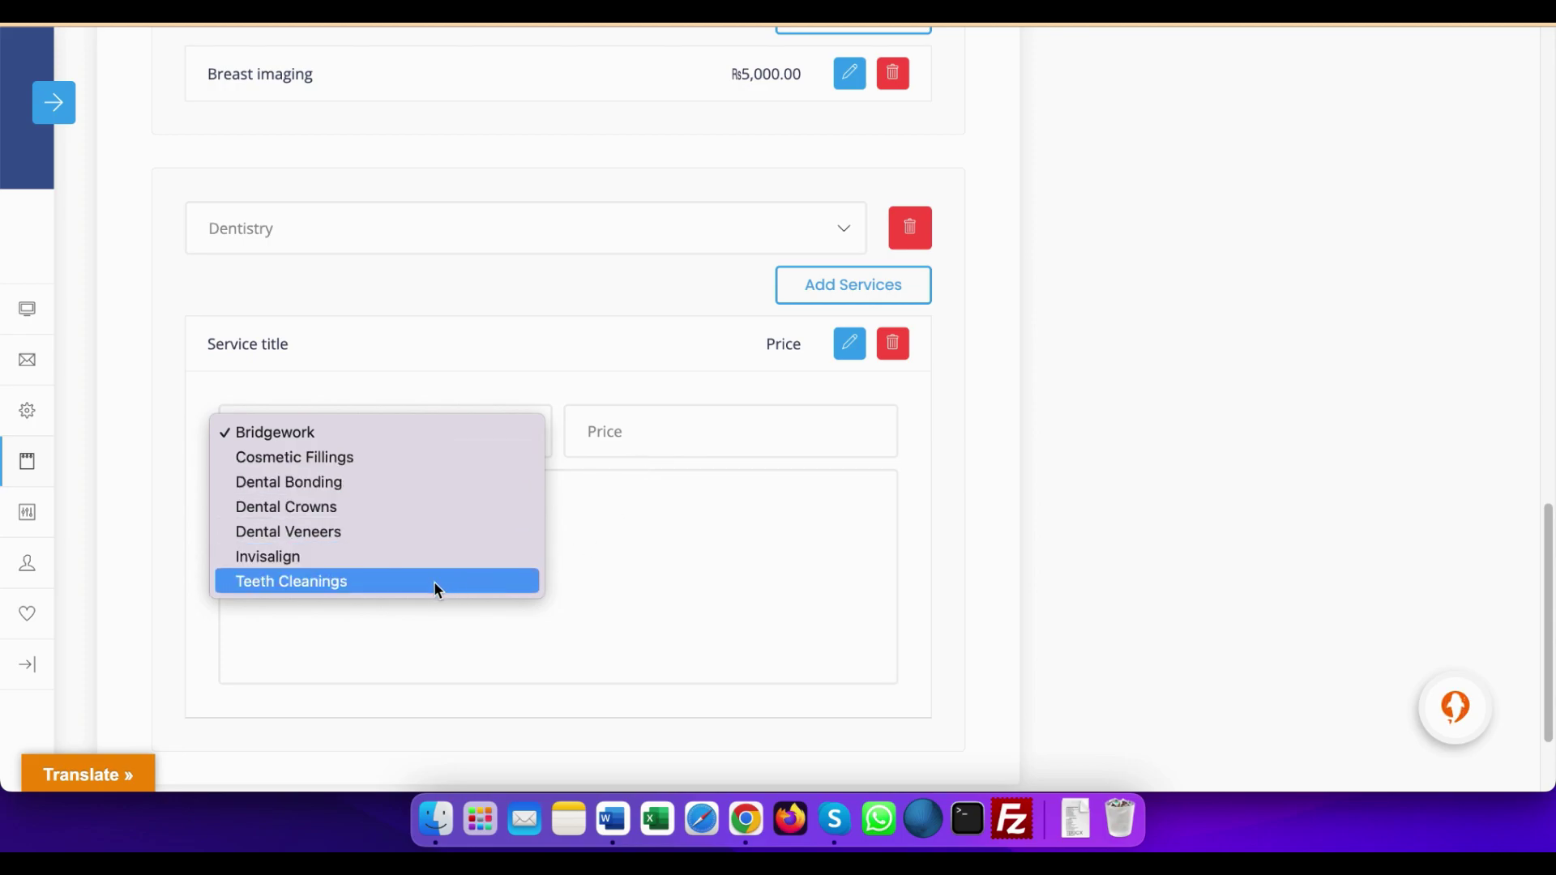
{"action": "left_click", "coordinate": [327, 484]}
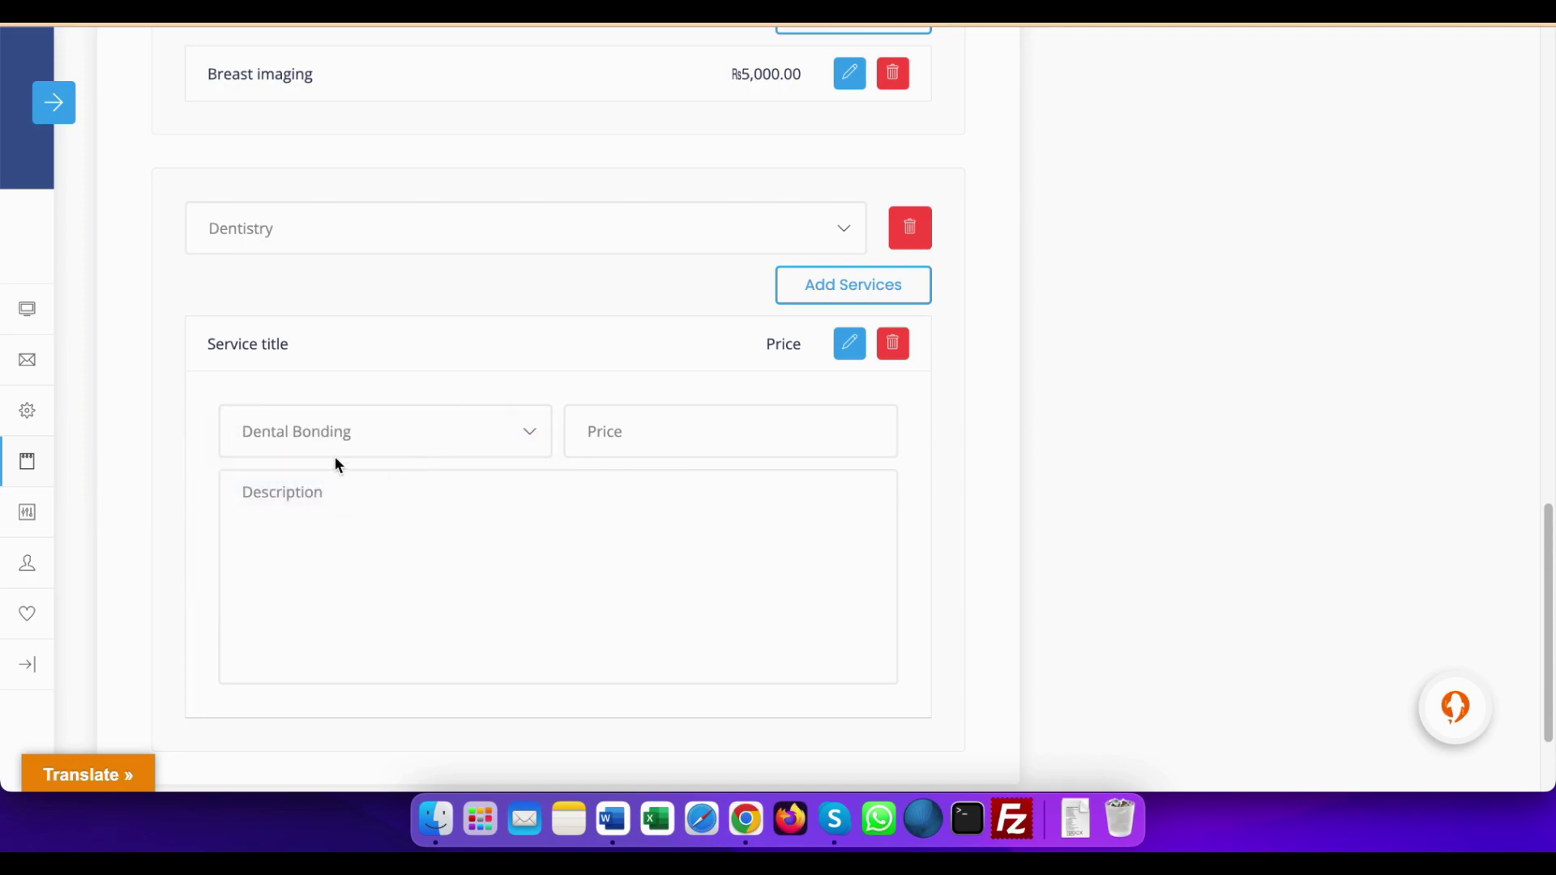
Set the price of the Dental Bonding service to 2000.
{"action": "left_click", "coordinate": [630, 448]}
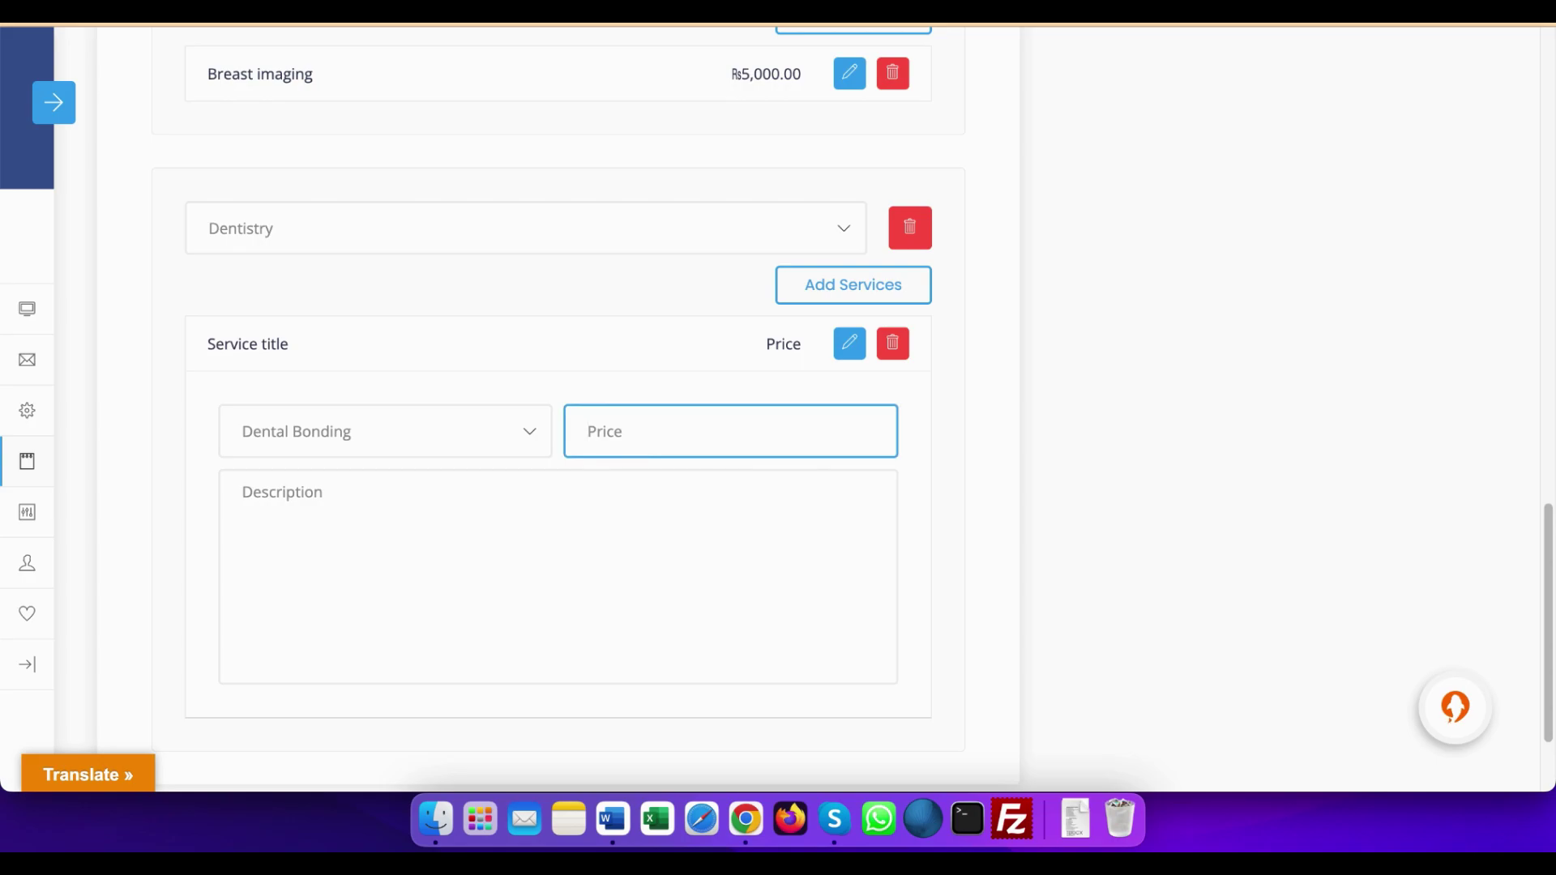
{"action": "type", "text": "2000"}
{"action": "left_click", "coordinate": [317, 534]}
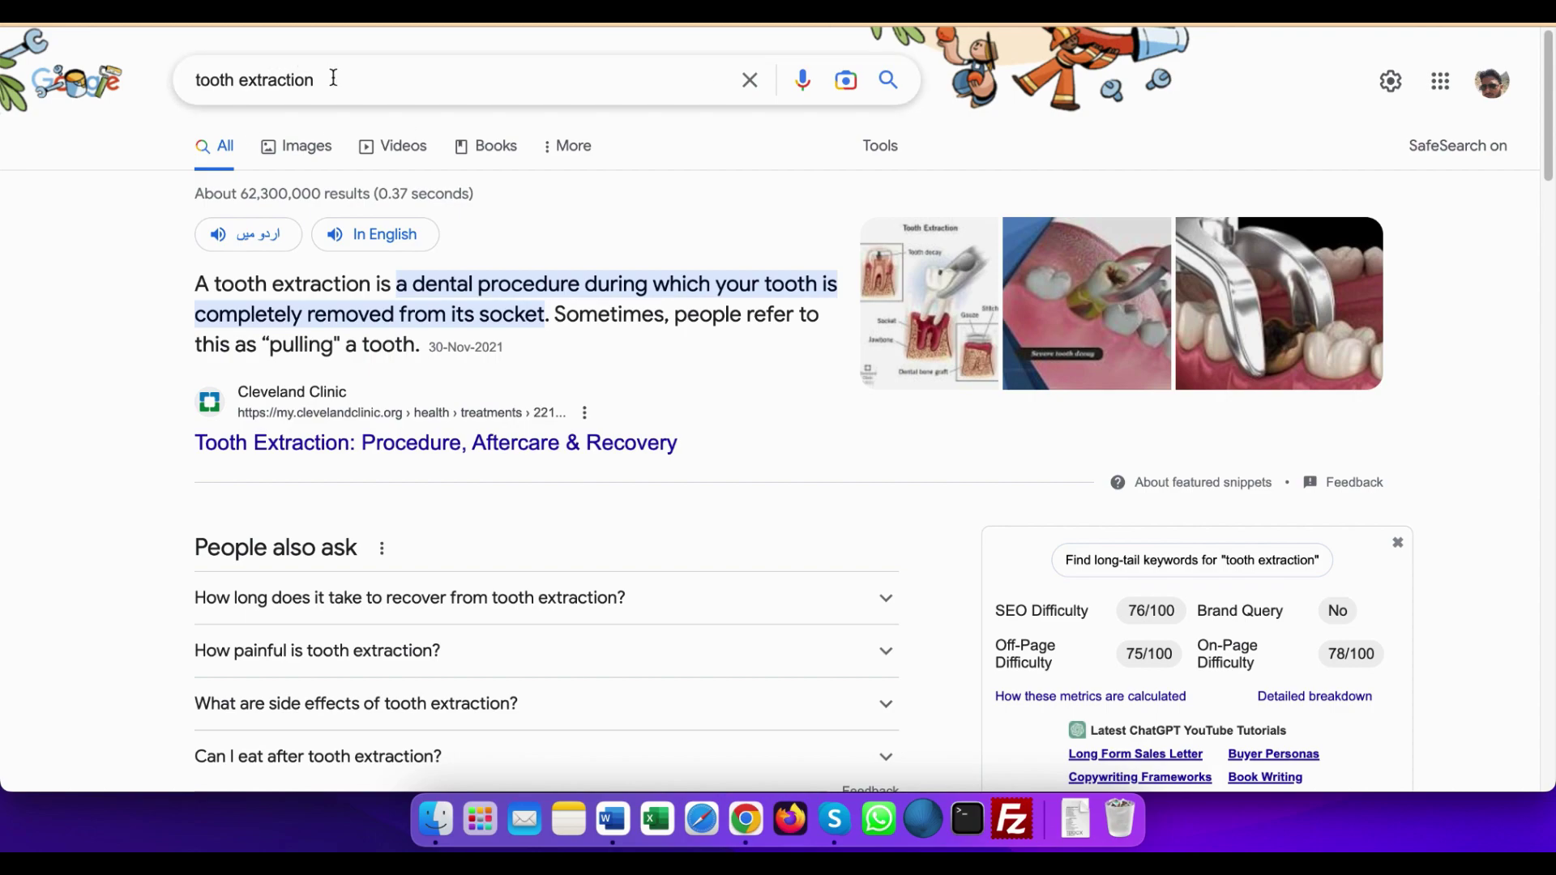
Replace the existing Google query with "dental bonding" and run the search.
{"action": "left_click", "coordinate": [335, 79]}
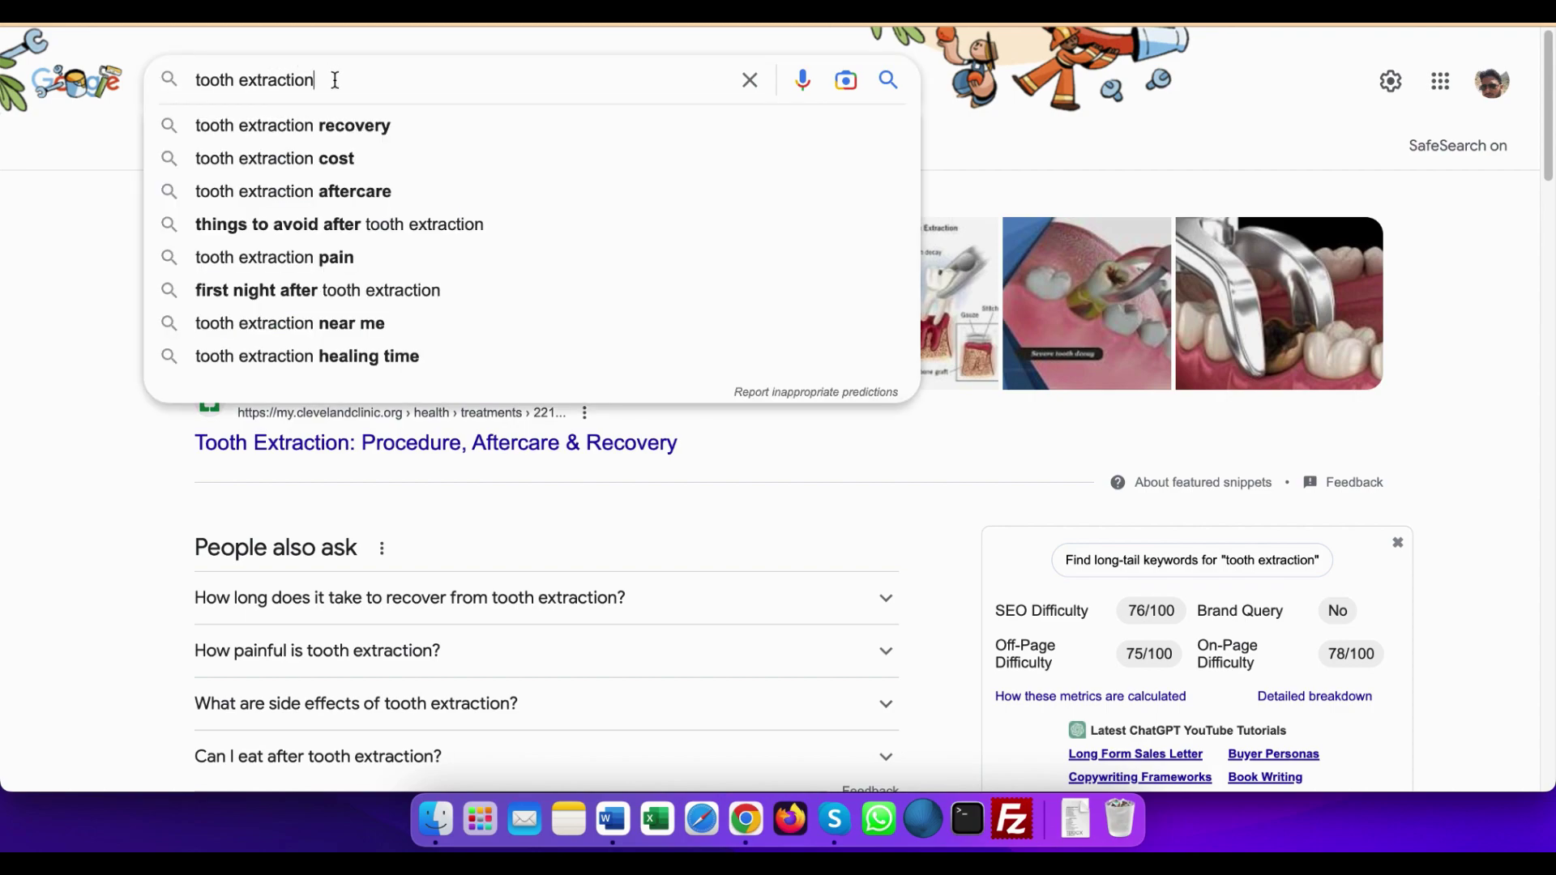
{"action": "key", "text": "BackSpace"}
{"action": "key", "text": "BackSpace"}
{"action": "key", "text": "BackSpace"}
{"action": "key", "text": "BackSpace"}
{"action": "key", "text": "BackSpace"}
{"action": "key", "text": "BackSpace"}
{"action": "key", "text": "BackSpace"}
{"action": "key", "text": "BackSpace"}
{"action": "key", "text": "BackSpace"}
{"action": "key", "text": "BackSpace"}
{"action": "key", "text": "BackSpace"}
{"action": "key", "text": "BackSpace"}
{"action": "key", "text": "BackSpace"}
{"action": "key", "text": "BackSpace"}
{"action": "key", "text": "BackSpace"}
{"action": "key", "text": "BackSpace"}
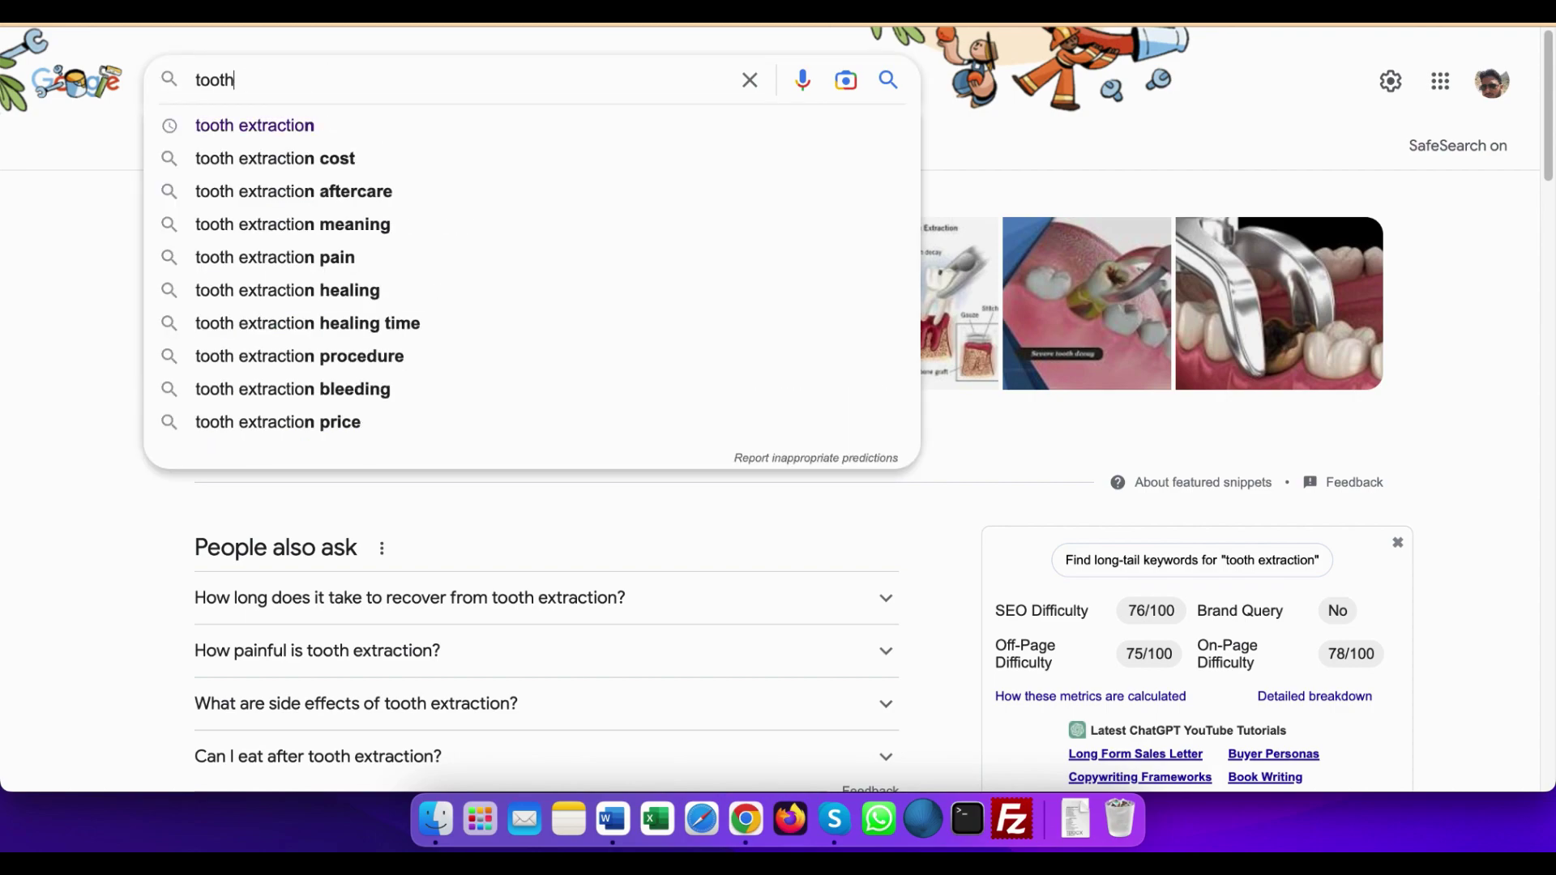
{"action": "type", "text": "dent"}
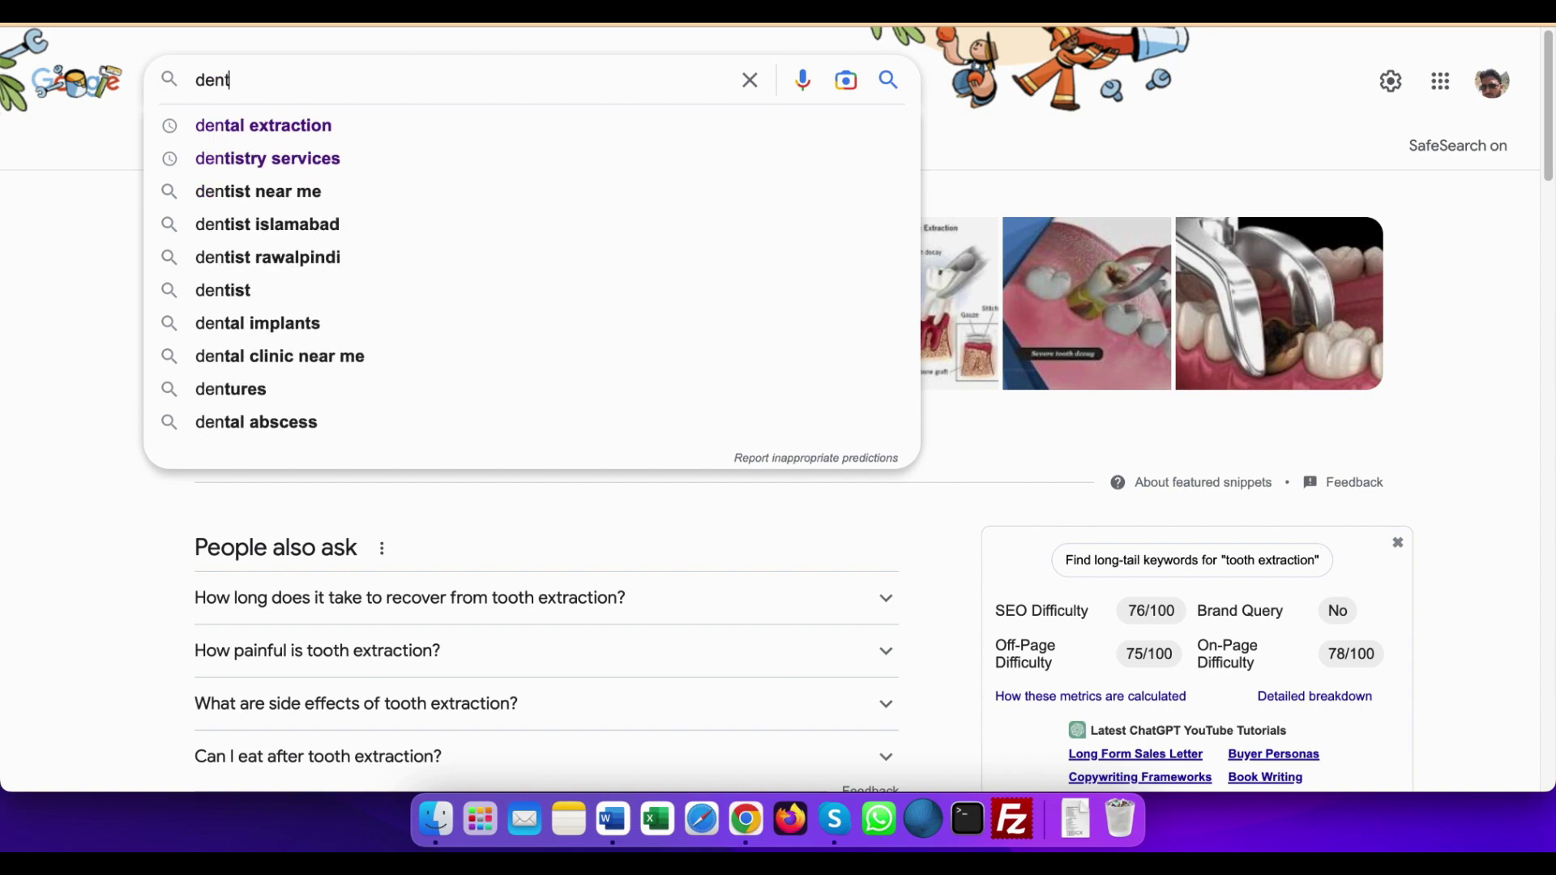
{"action": "type", "text": "al bonding"}
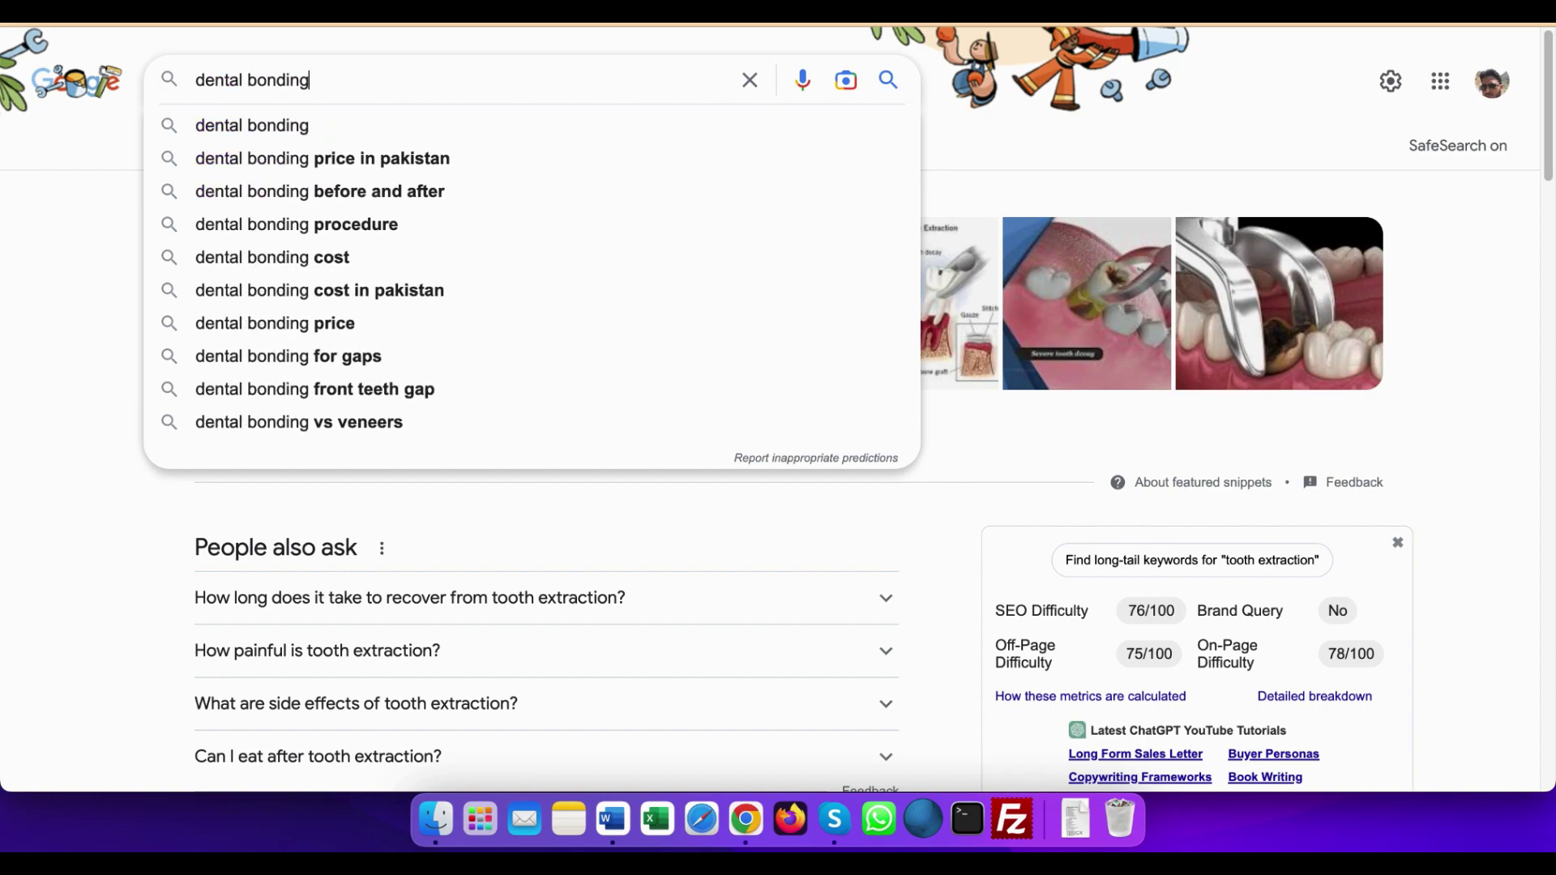
{"action": "key", "text": "Return"}
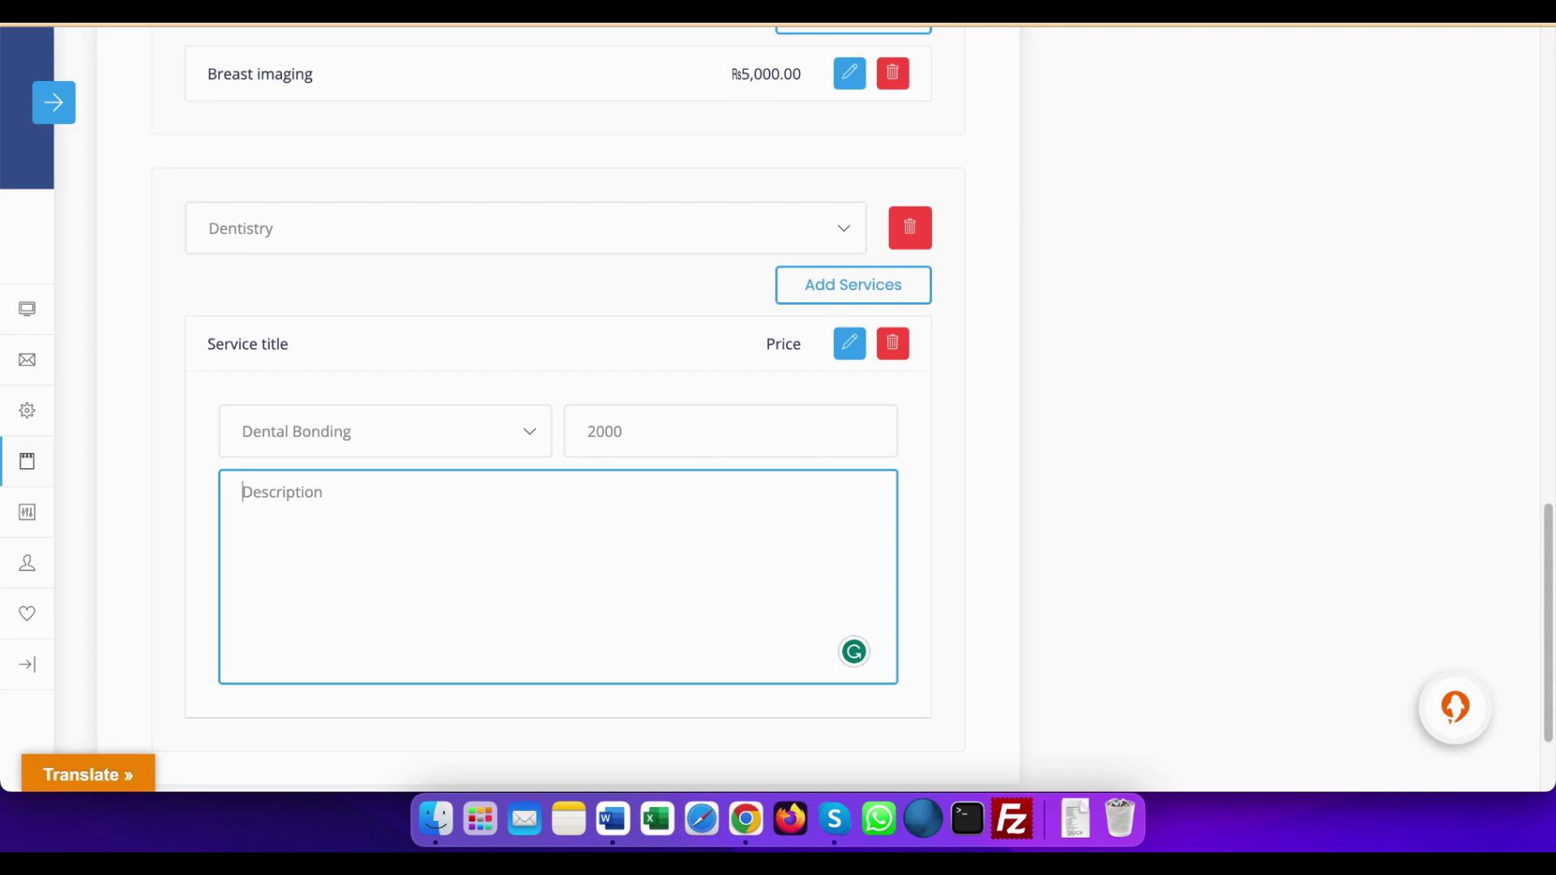
Open the Cleveland Clinic article on dental bonding from the search results and copy its introductory paragraph.
{"action": "key", "text": "super+Tab"}
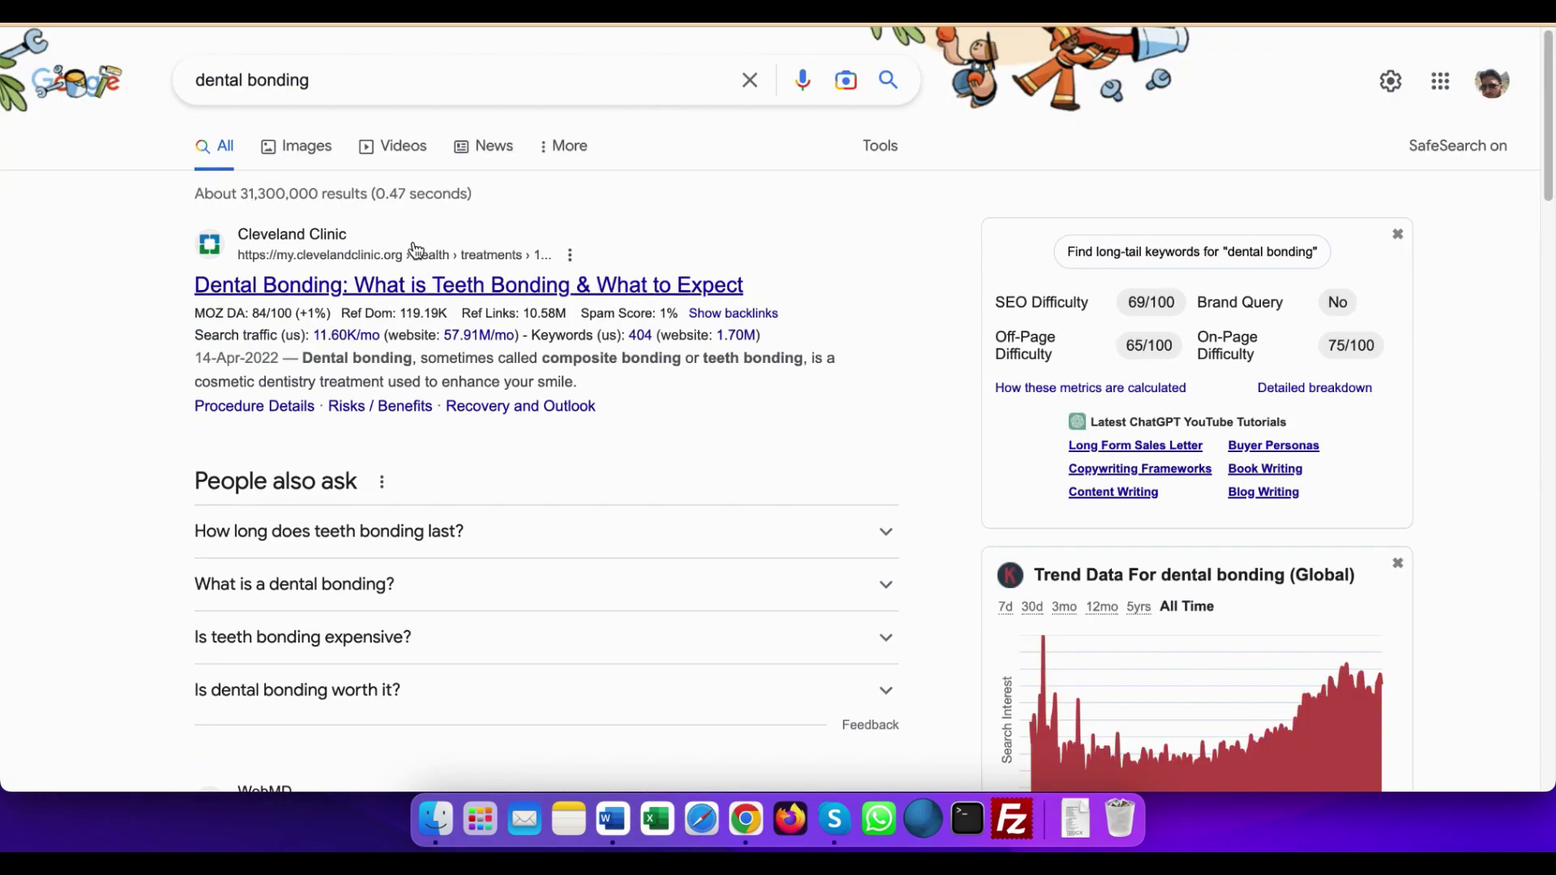
{"action": "left_click", "coordinate": [577, 293]}
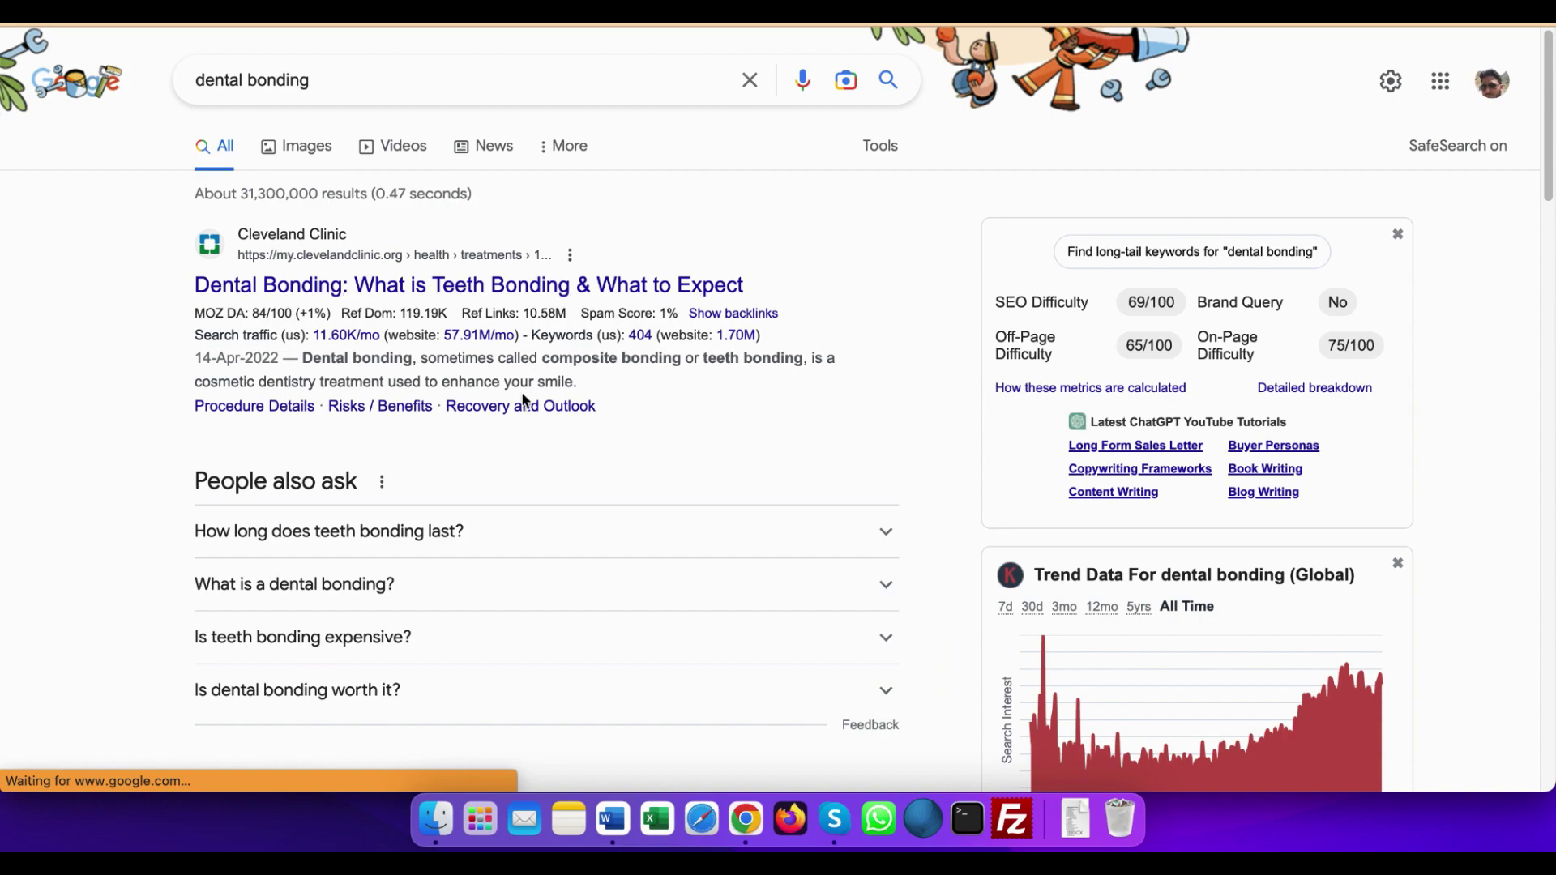
{"action": "scroll", "coordinate": [522, 399], "scroll_direction": "down", "scroll_amount": 4}
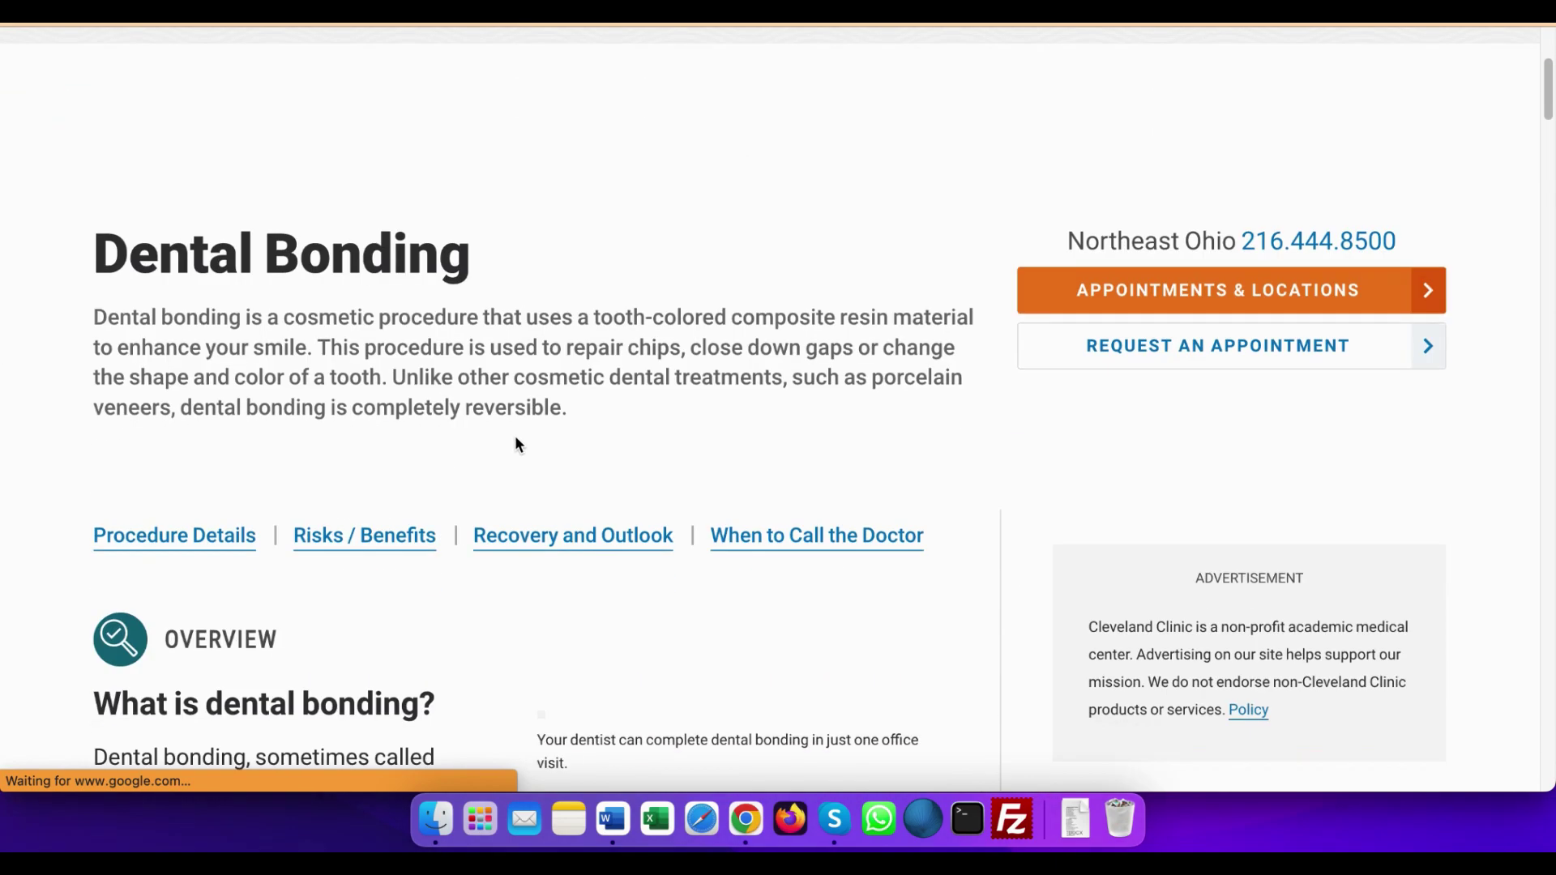
{"action": "left_click_drag", "start_coordinate": [94, 306], "coordinate": [574, 442]}
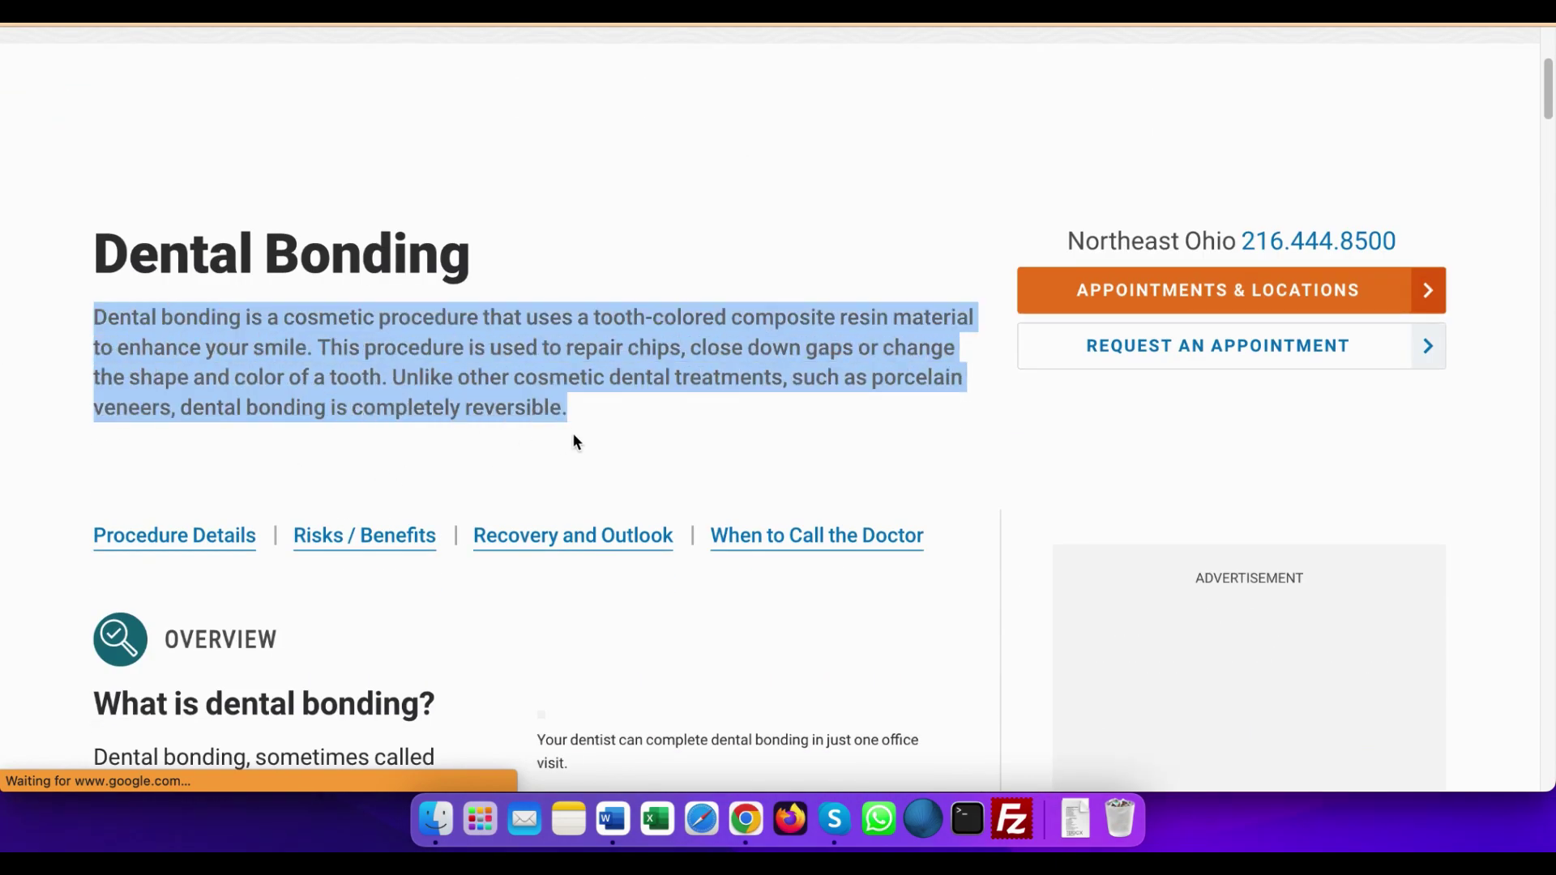
{"action": "right_click", "coordinate": [540, 348]}
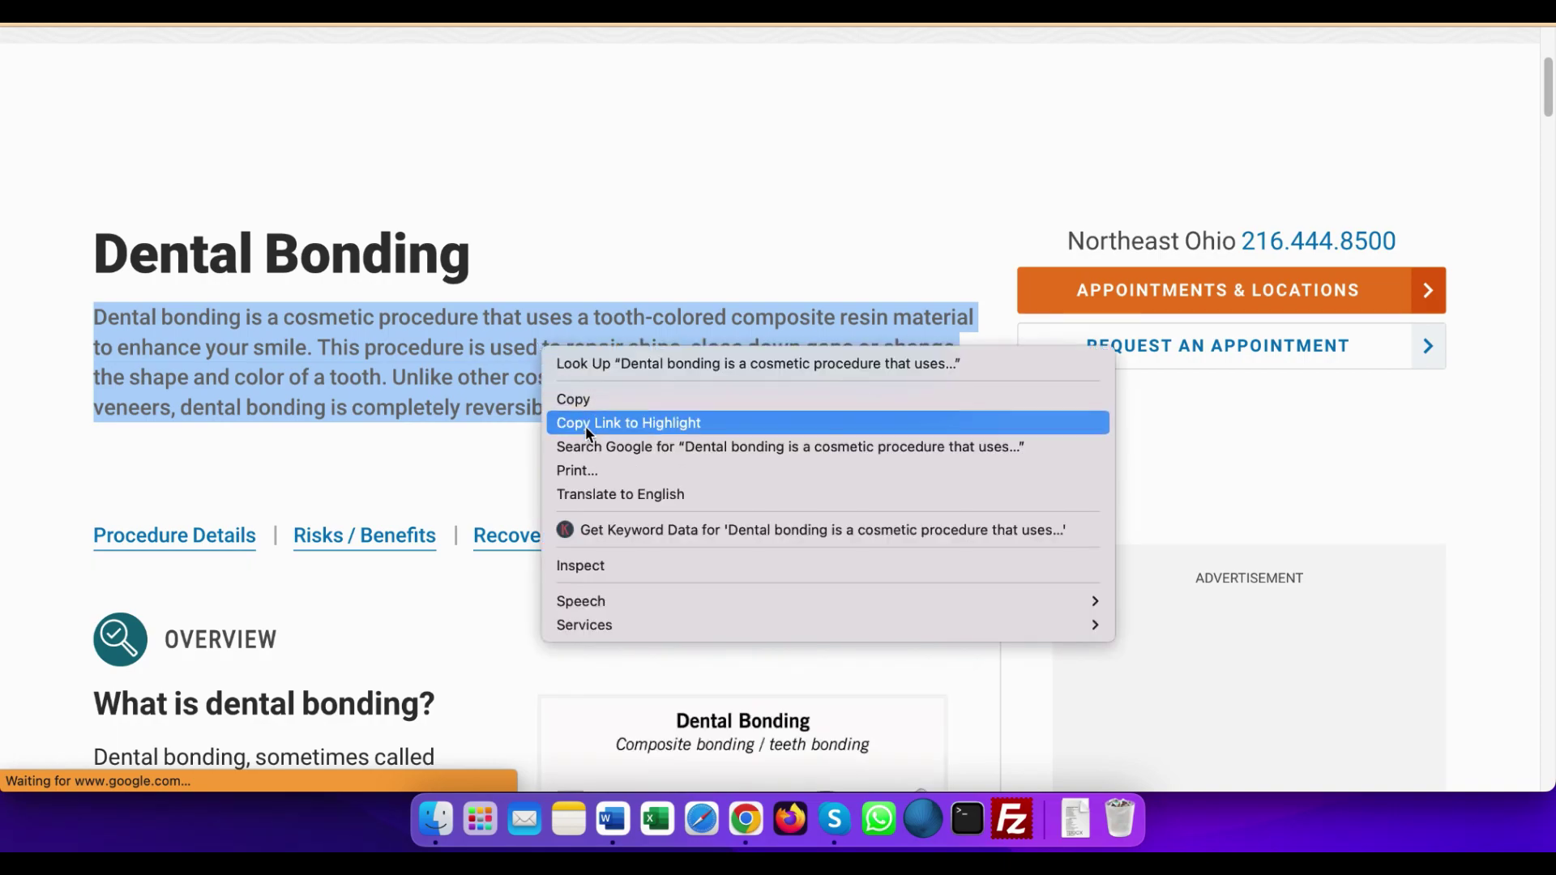
{"action": "left_click", "coordinate": [586, 402]}
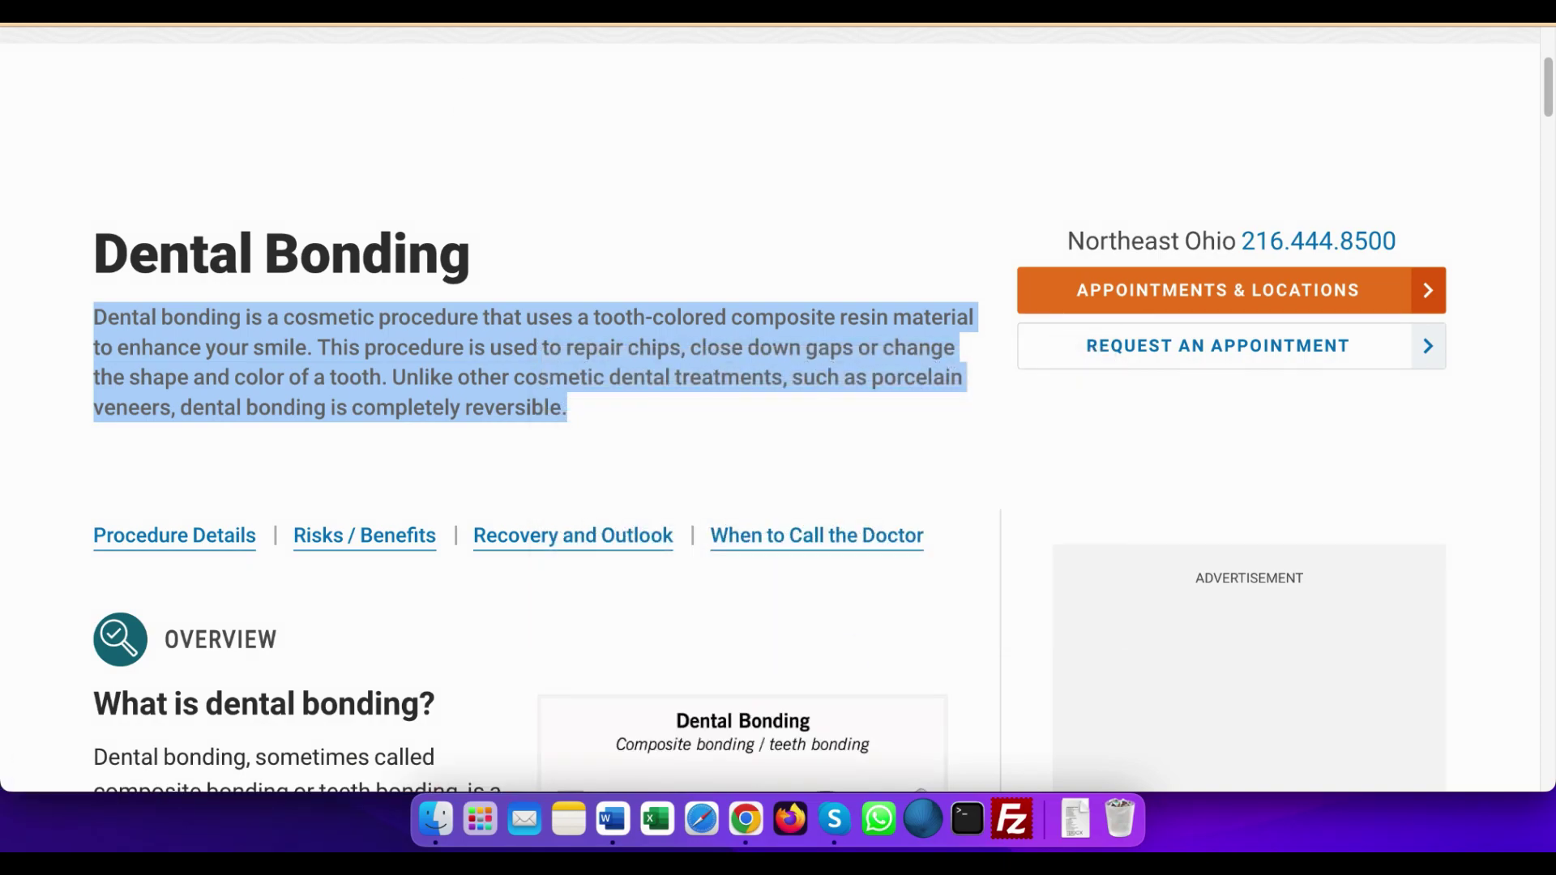
Paste the copied paragraph as the Dental Bonding service description and update the services.
{"action": "key", "text": "ctrl+Tab"}
{"action": "right_click", "coordinate": [378, 527]}
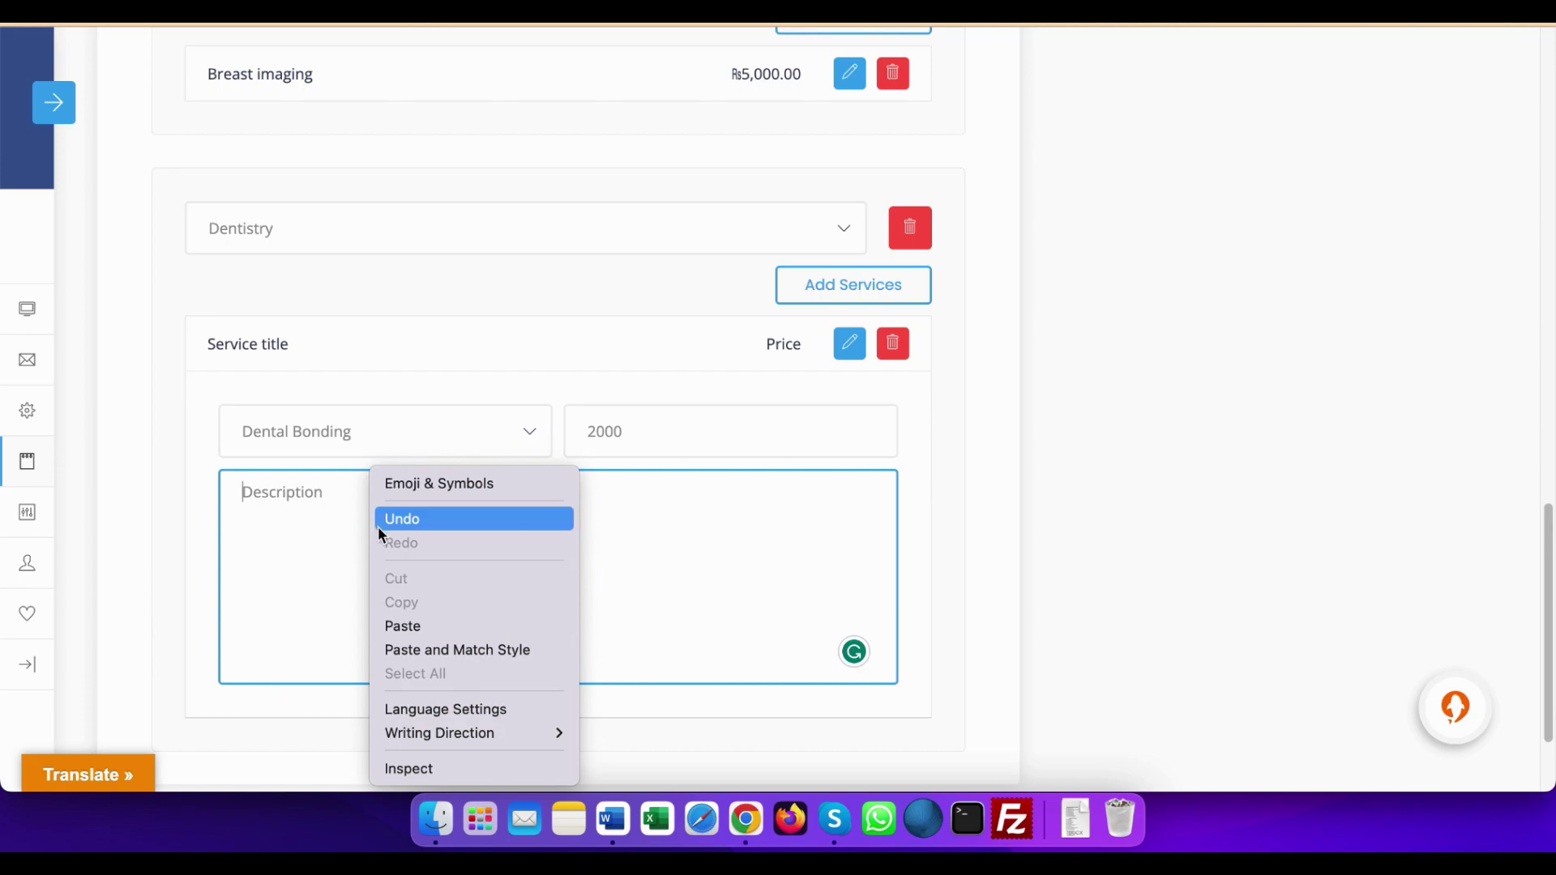
{"action": "left_click", "coordinate": [406, 624]}
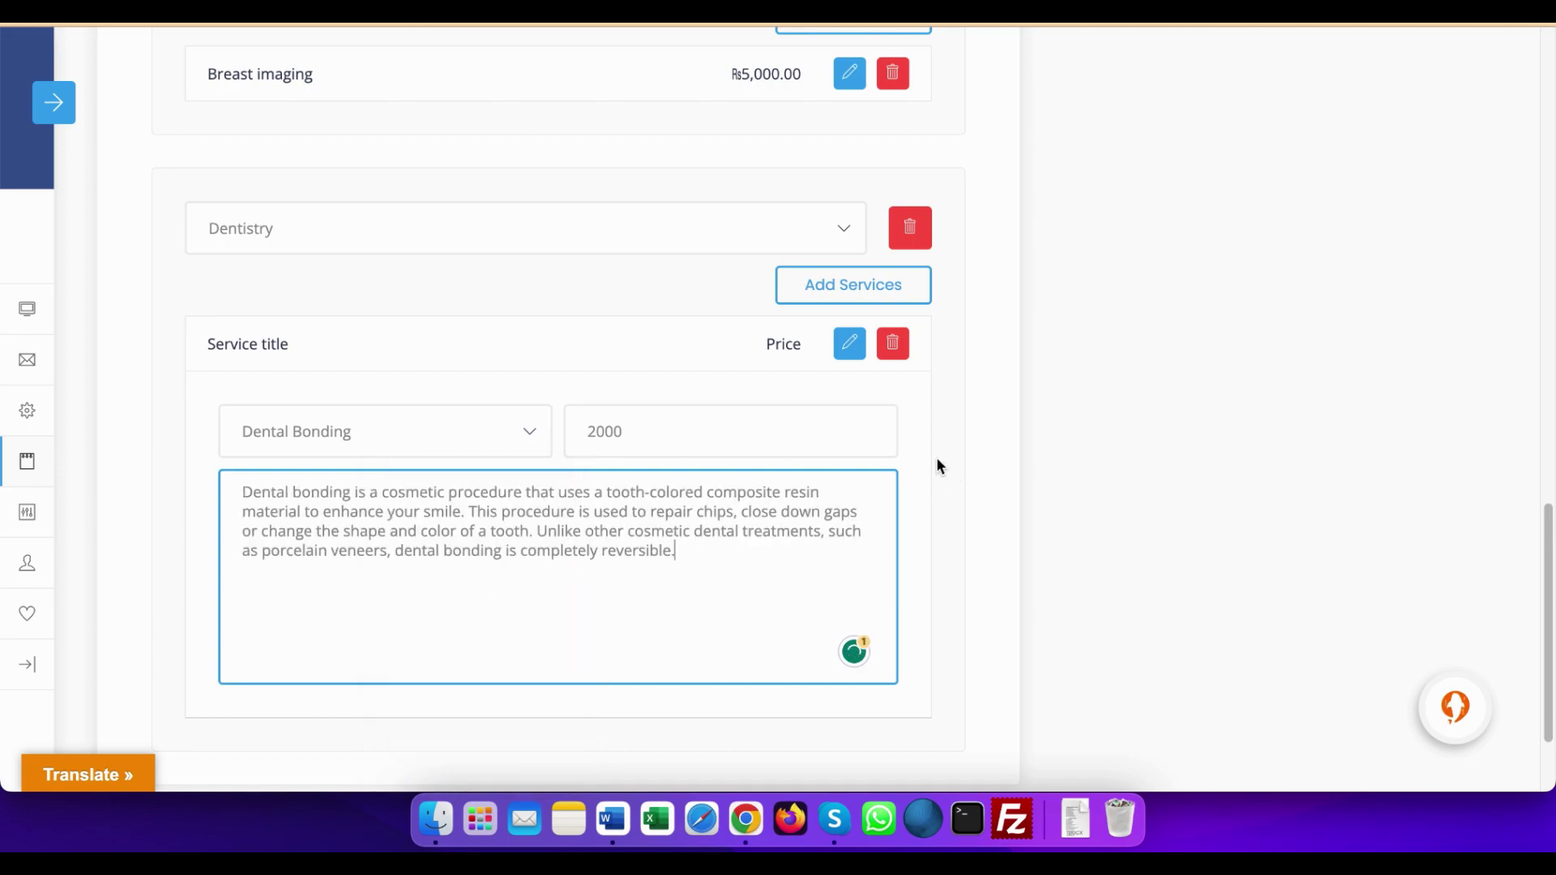
{"action": "scroll", "coordinate": [944, 465], "scroll_direction": "down", "scroll_amount": 2}
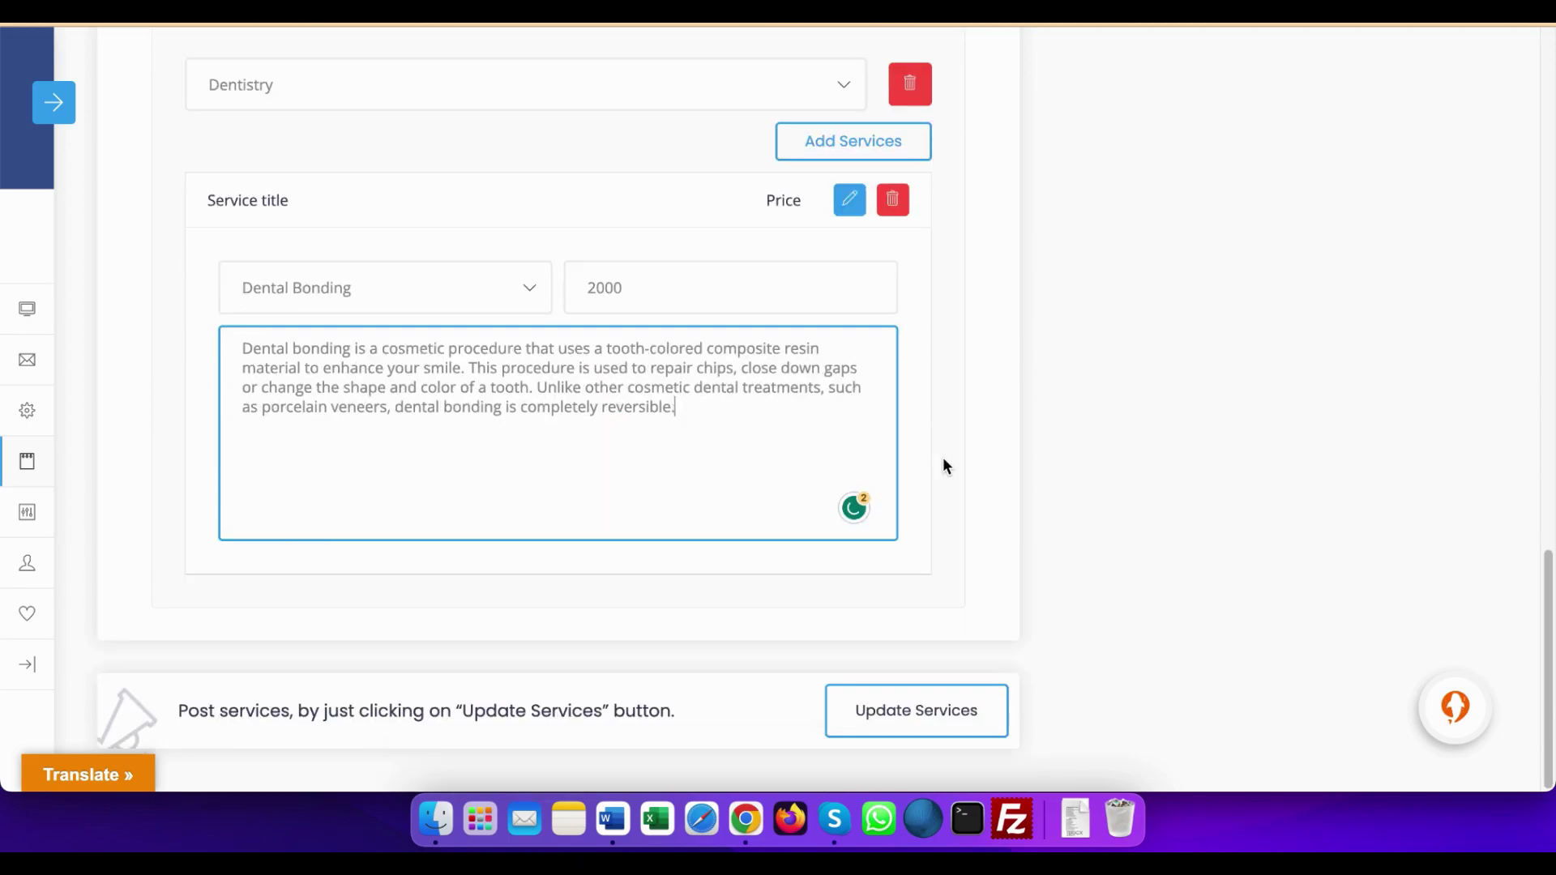
{"action": "left_click", "coordinate": [933, 715]}
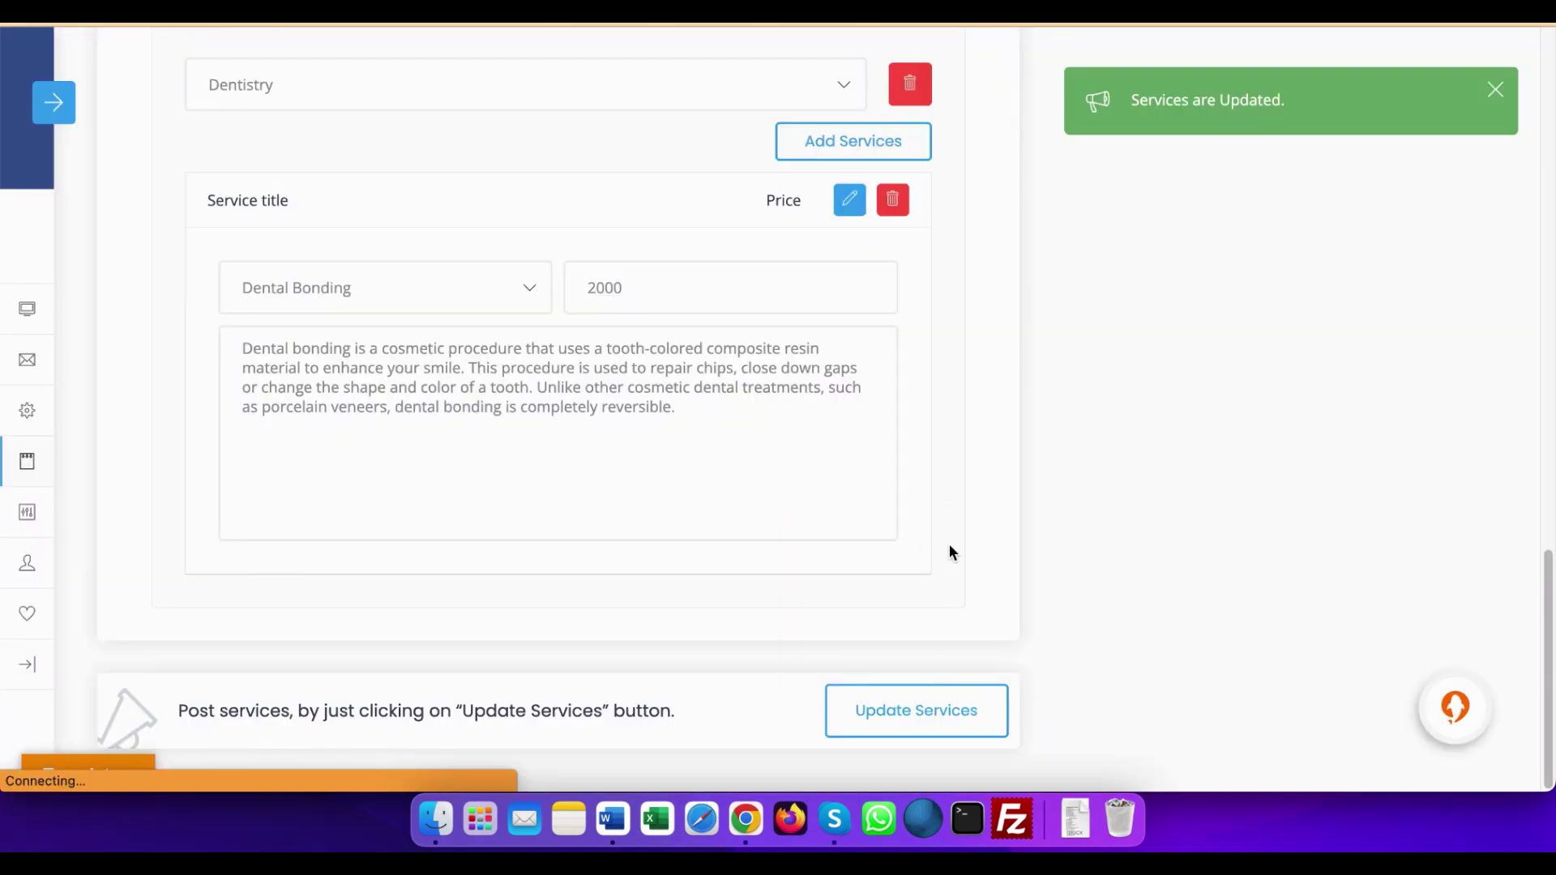
Add another blank service entry under Dentistry and delete that entry again.
{"action": "scroll", "coordinate": [833, 486], "scroll_direction": "down", "scroll_amount": 20}
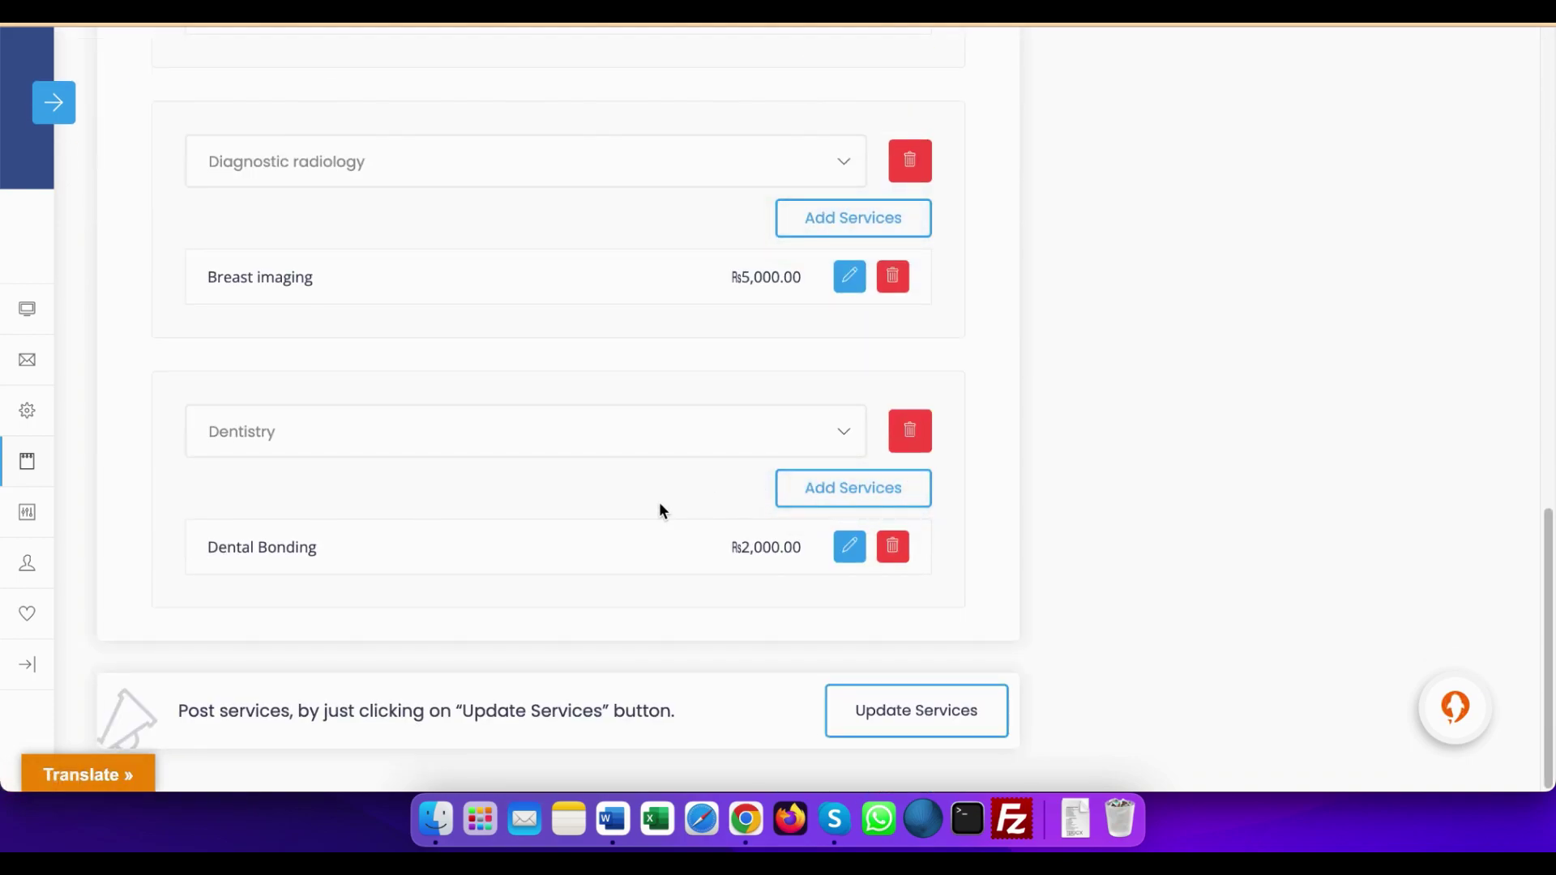
{"action": "left_click", "coordinate": [863, 502]}
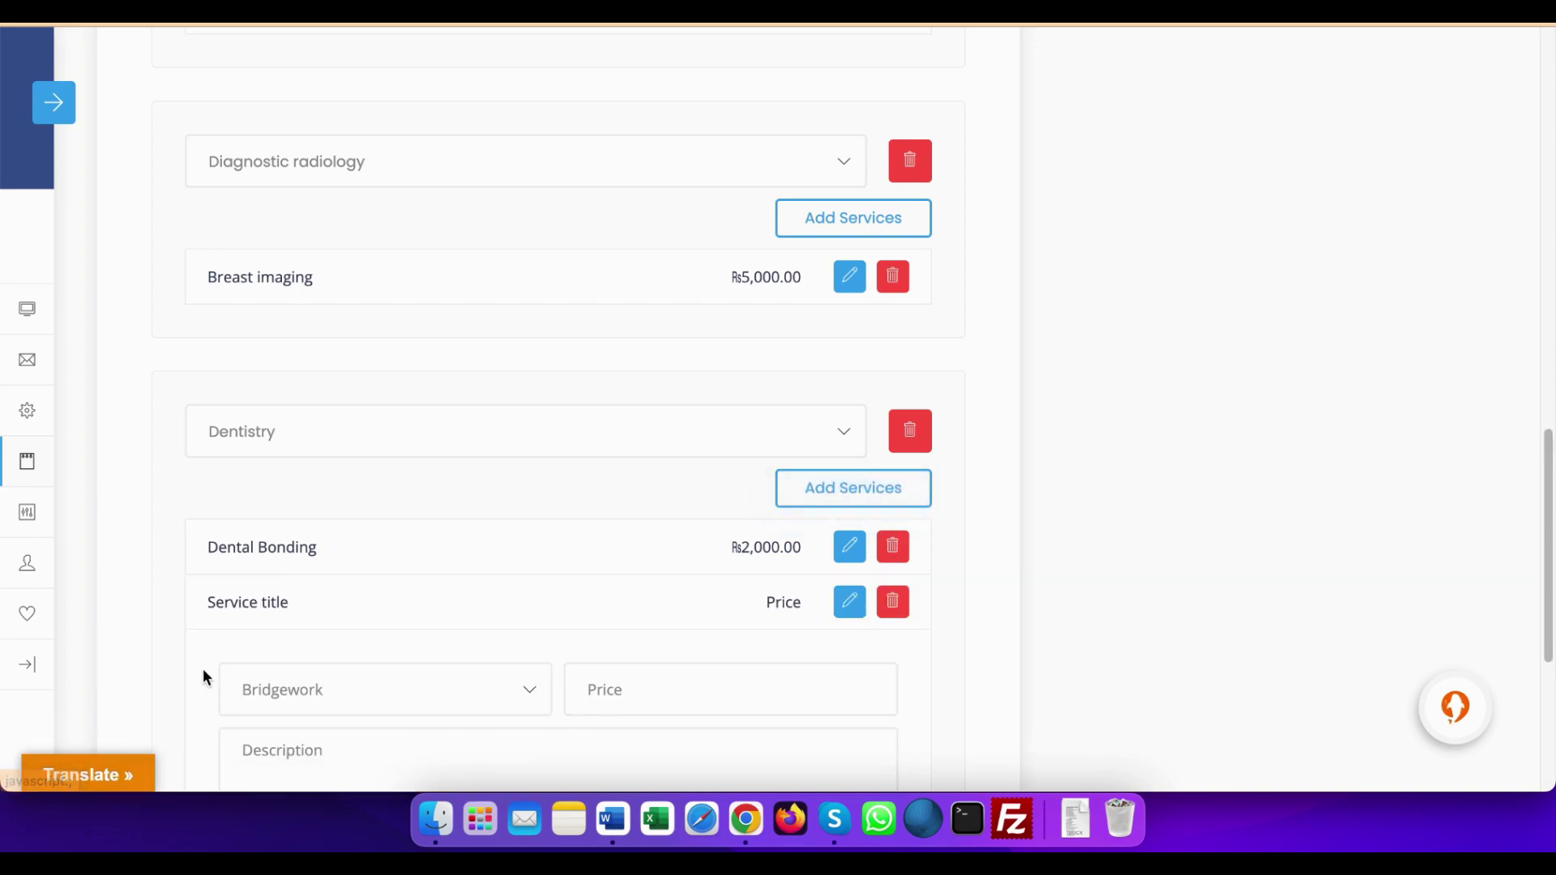
{"action": "scroll", "coordinate": [407, 644], "scroll_direction": "down", "scroll_amount": 1}
{"action": "scroll", "coordinate": [407, 645], "scroll_direction": "down", "scroll_amount": 3}
{"action": "scroll", "coordinate": [427, 619], "scroll_direction": "down", "scroll_amount": 4}
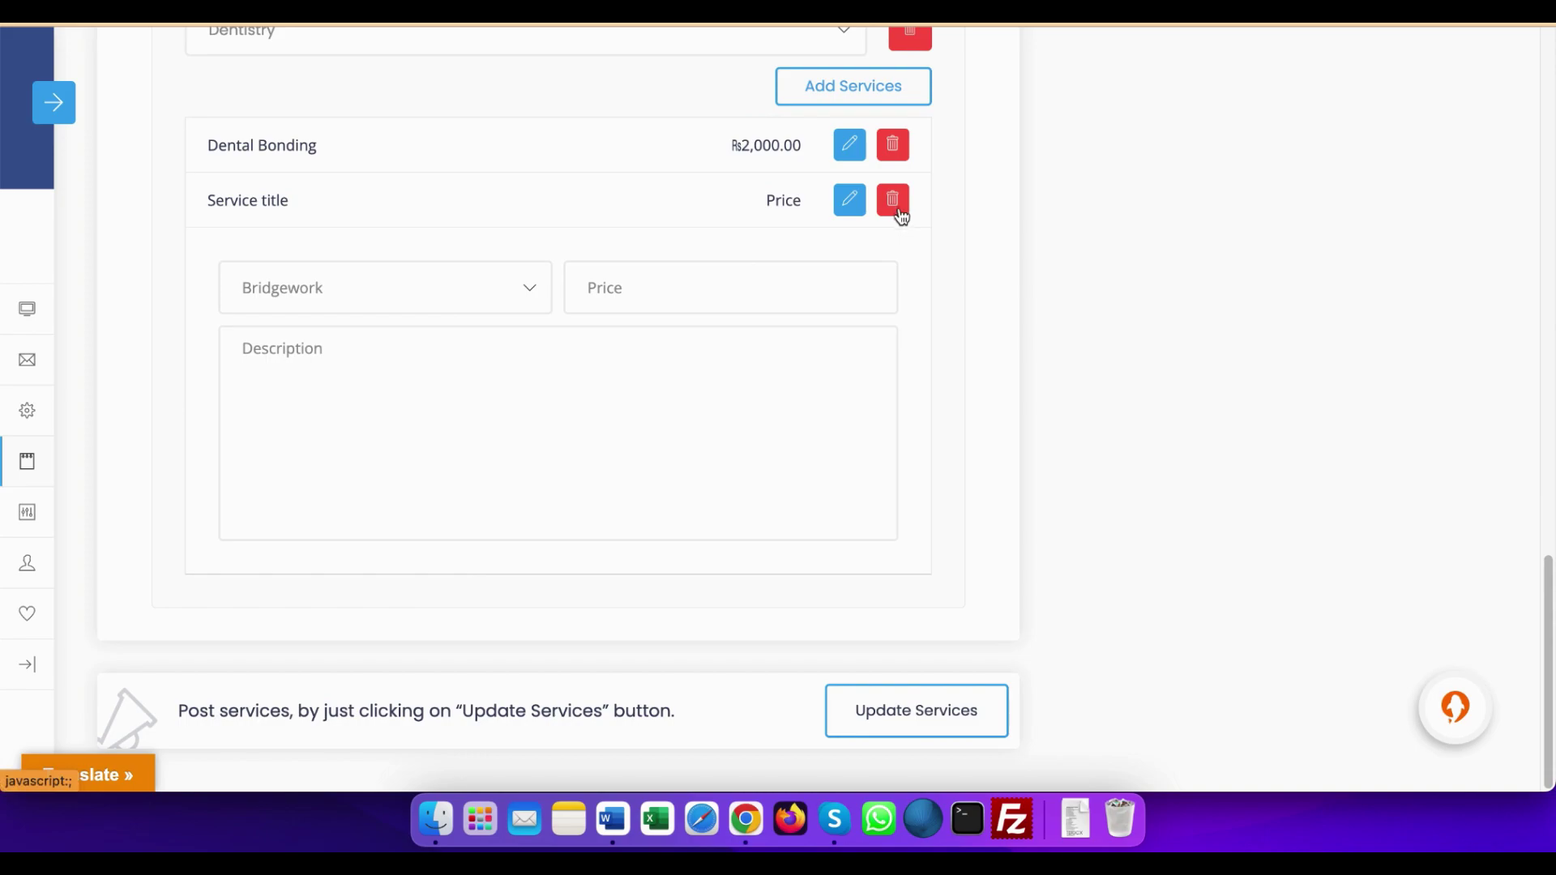
{"action": "left_click", "coordinate": [892, 200]}
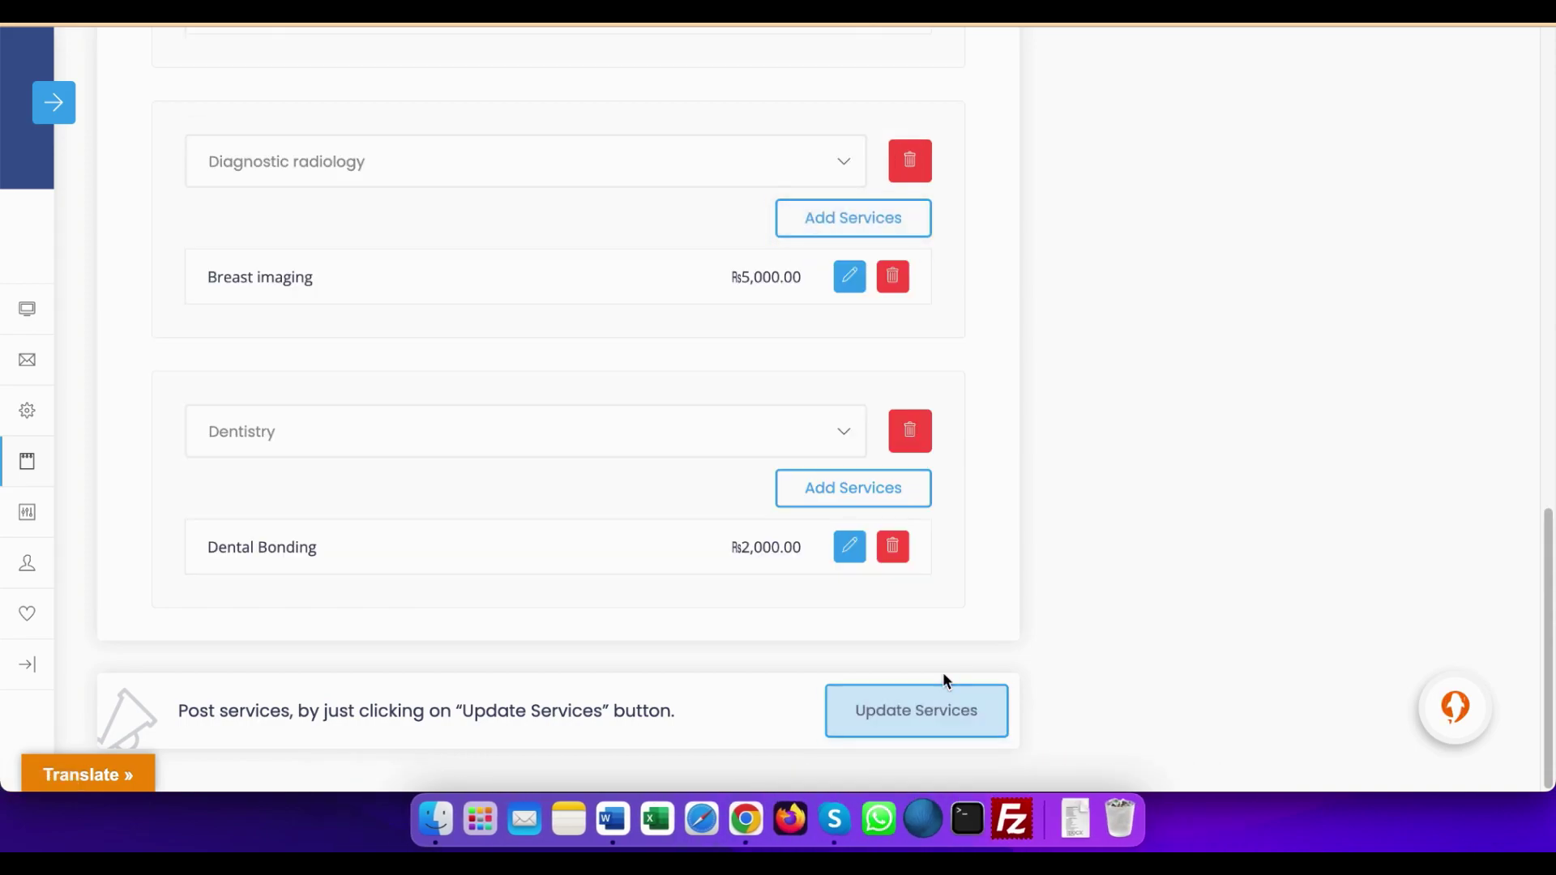
Save the hospital's offered services, including Dental Bonding under Dentistry, by updating the services.
{"action": "left_click", "coordinate": [940, 718]}
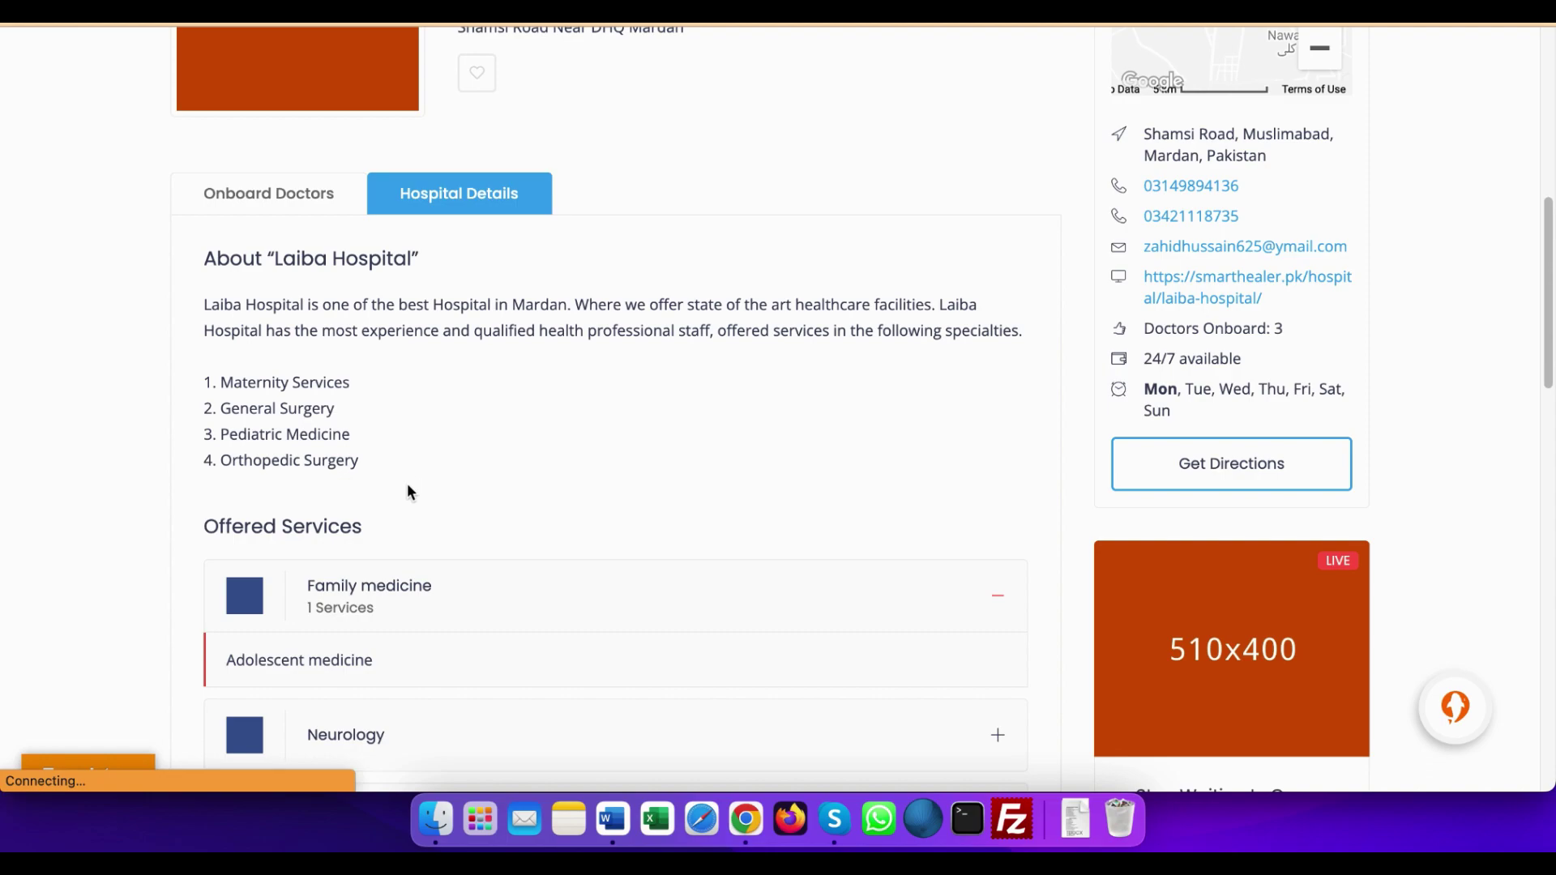
On Laiba Hospital's public details page, expand Dentistry under the offered services and open the Dental Bonding description.
{"action": "scroll", "coordinate": [407, 486], "scroll_direction": "down", "scroll_amount": 13}
{"action": "scroll", "coordinate": [417, 497], "scroll_direction": "up", "scroll_amount": 9}
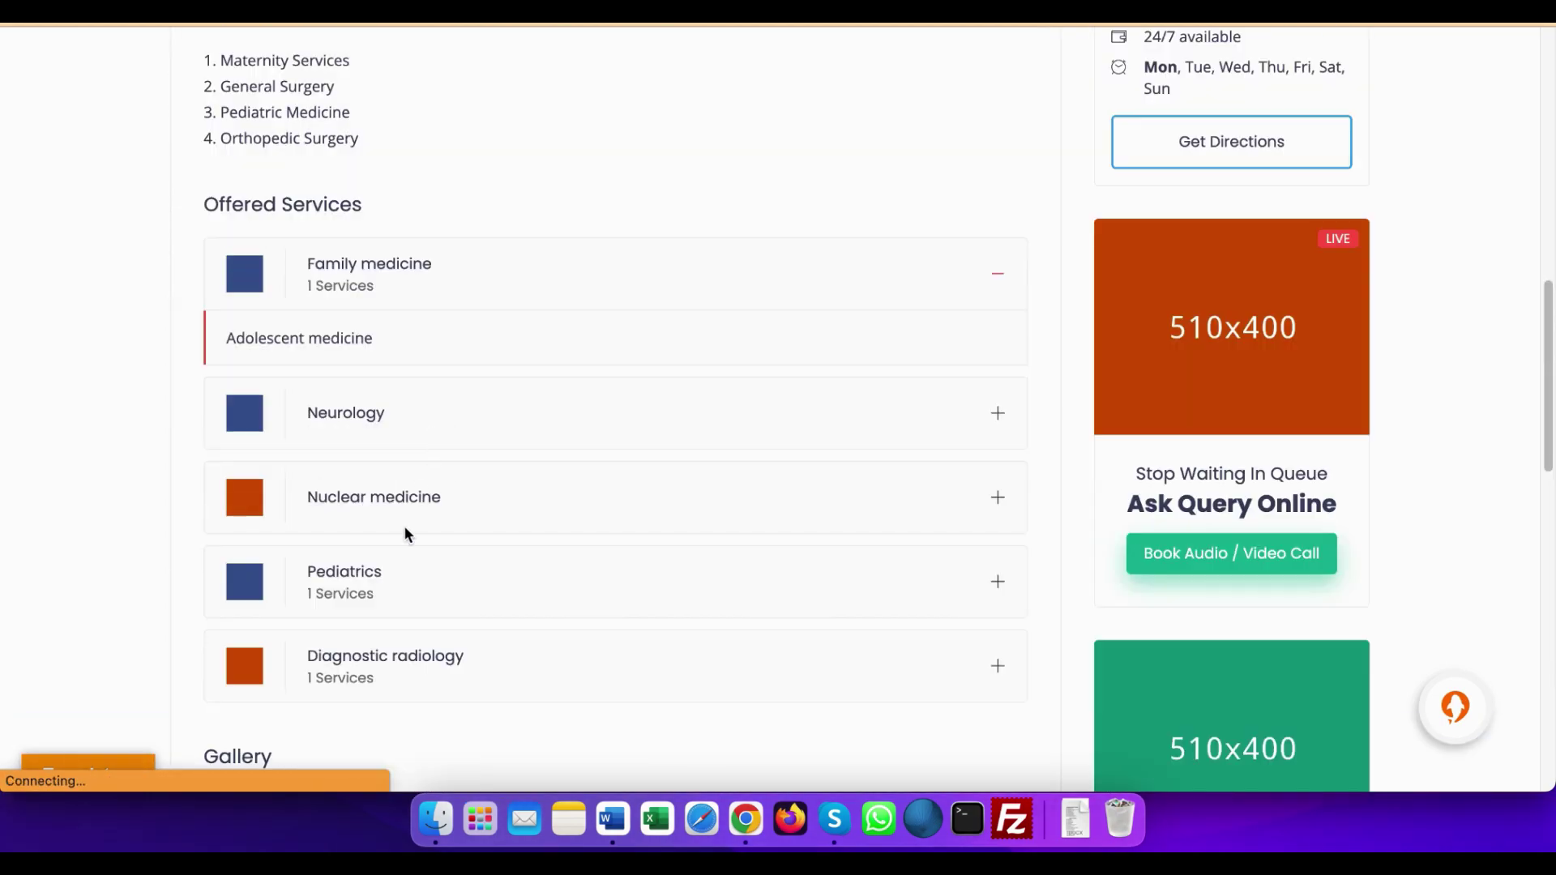
{"action": "scroll", "coordinate": [404, 529], "scroll_direction": "down", "scroll_amount": 2}
{"action": "scroll", "coordinate": [405, 532], "scroll_direction": "up", "scroll_amount": 3}
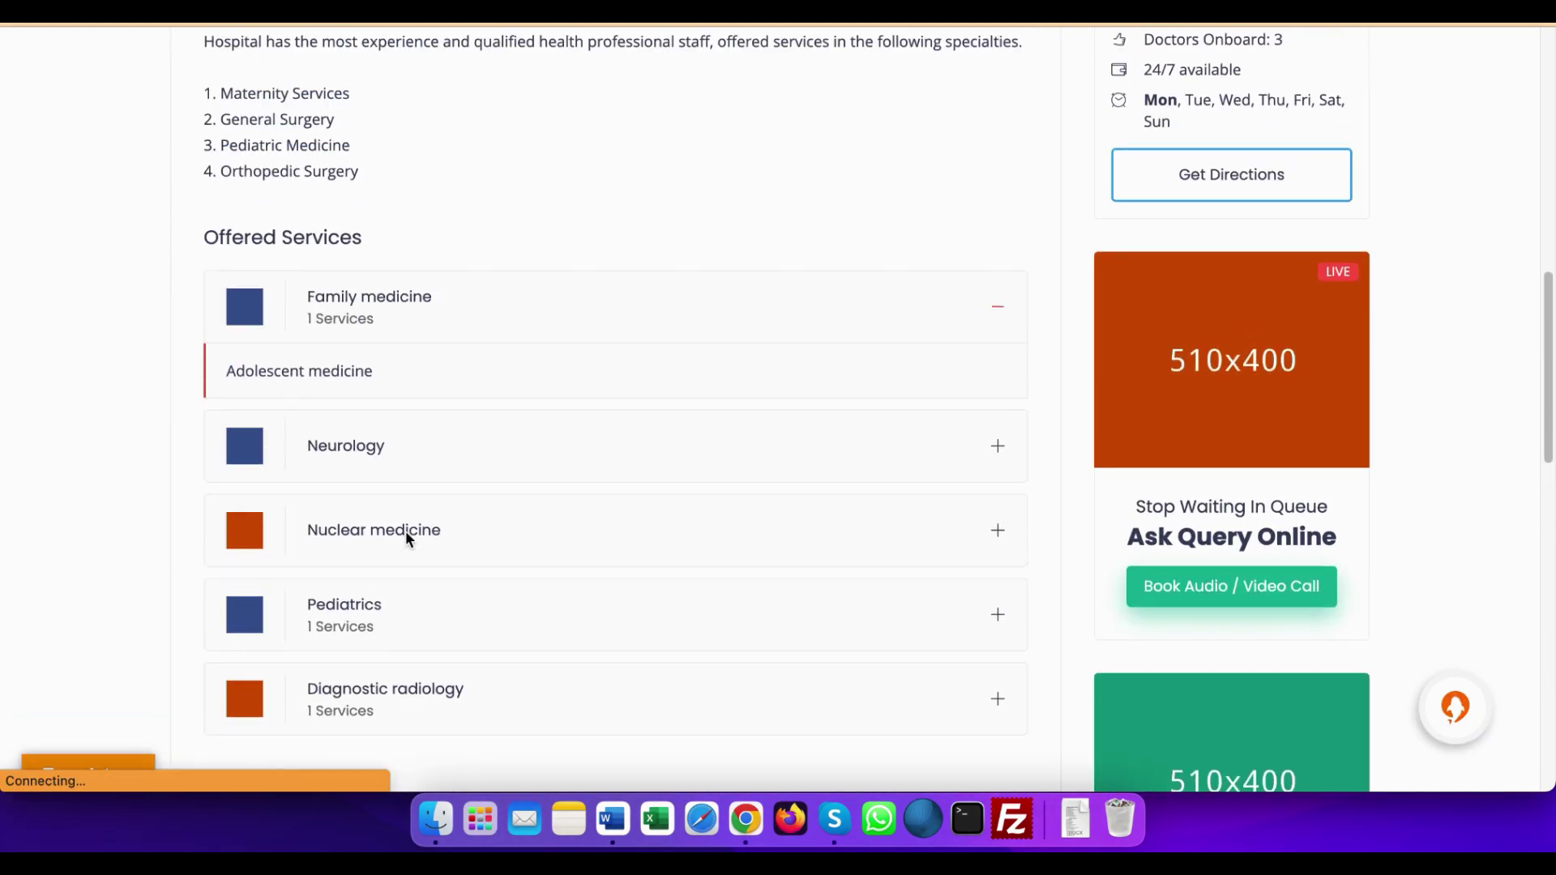
{"action": "scroll", "coordinate": [406, 532], "scroll_direction": "down", "scroll_amount": 1}
{"action": "scroll", "coordinate": [409, 522], "scroll_direction": "down", "scroll_amount": 5}
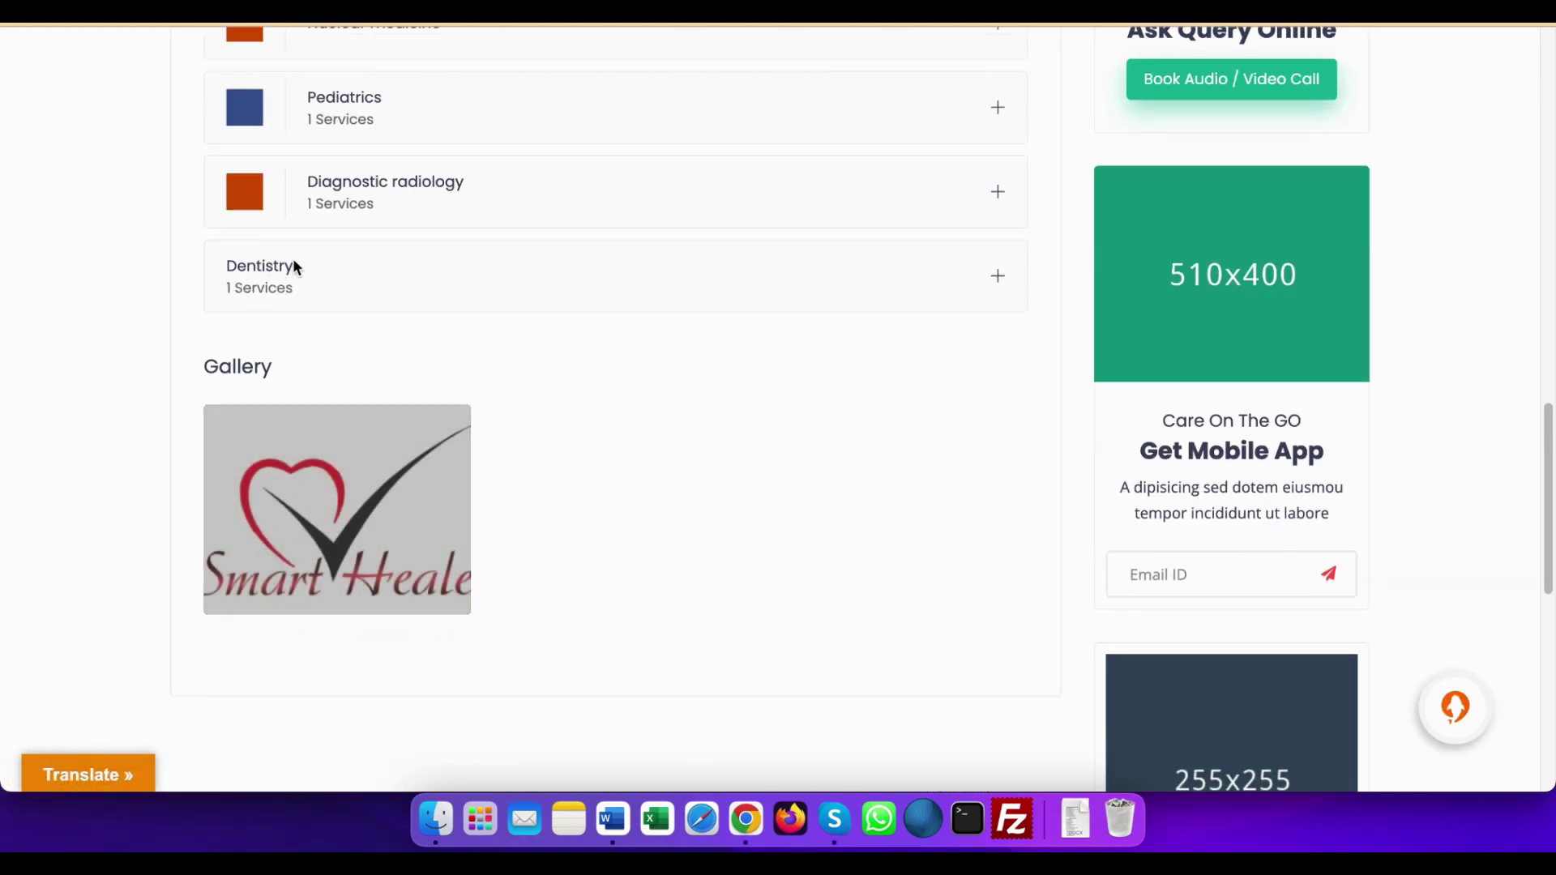
{"action": "left_click", "coordinate": [998, 277]}
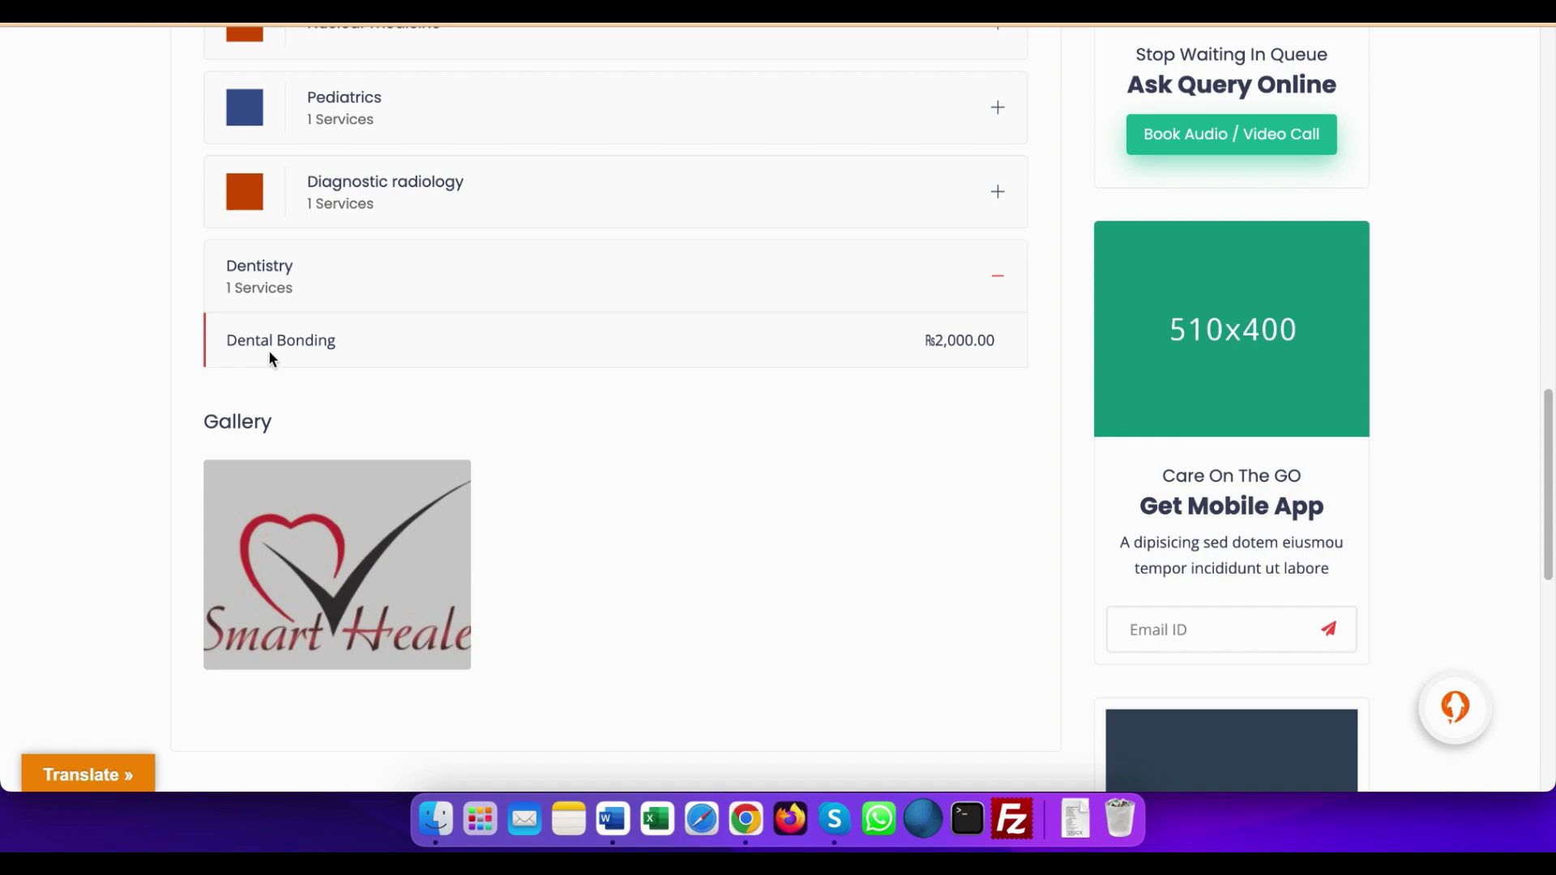
{"action": "left_click", "coordinate": [269, 352]}
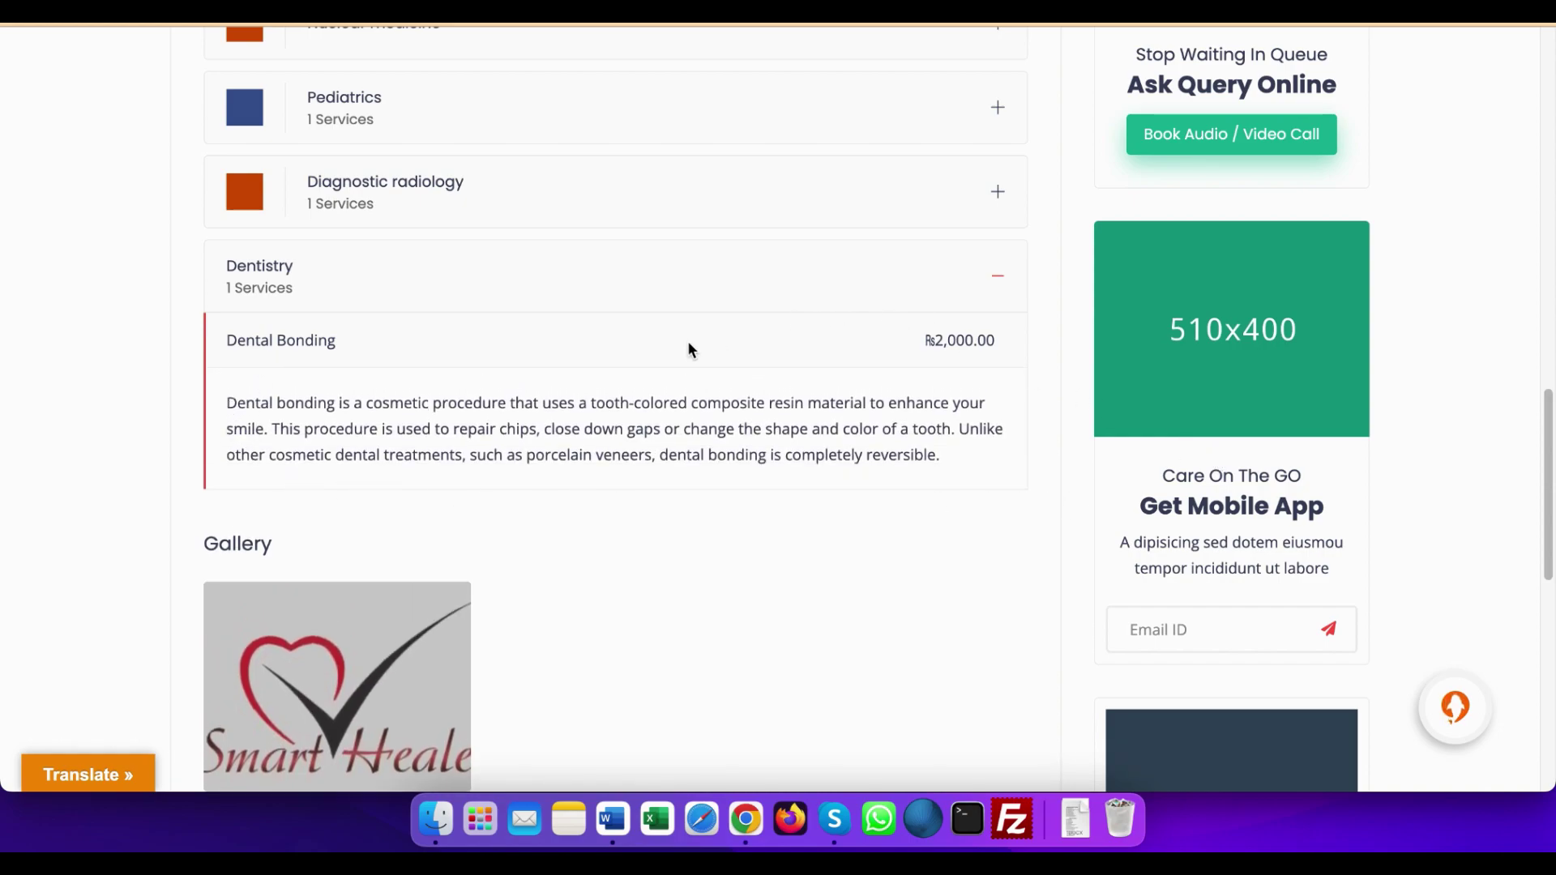
{"action": "scroll", "coordinate": [450, 219], "scroll_direction": "up", "scroll_amount": 3}
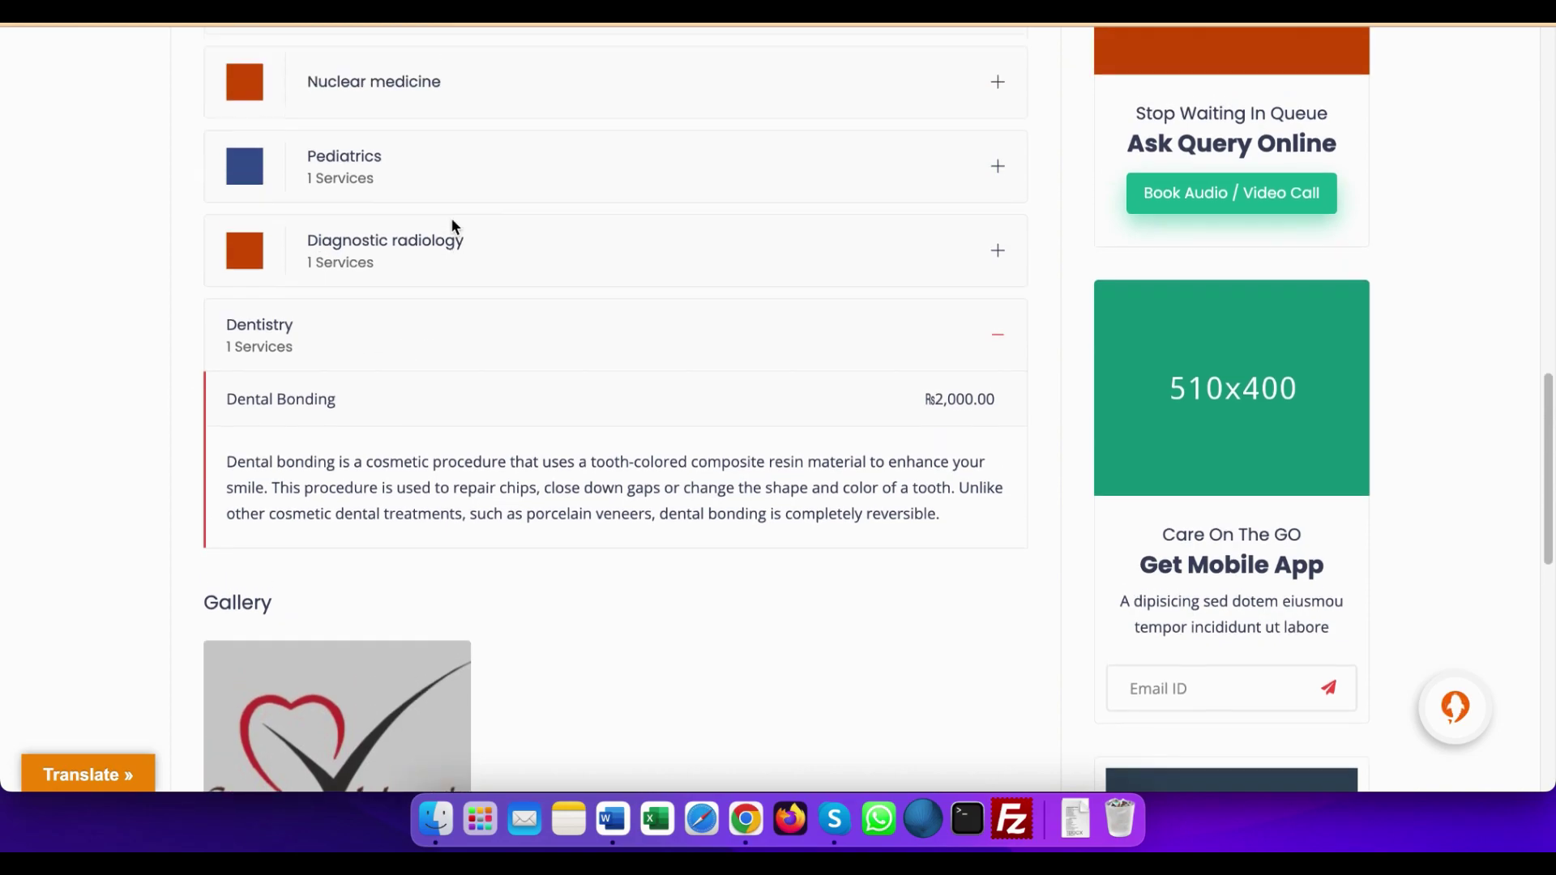
{"action": "scroll", "coordinate": [408, 279], "scroll_direction": "up", "scroll_amount": 2}
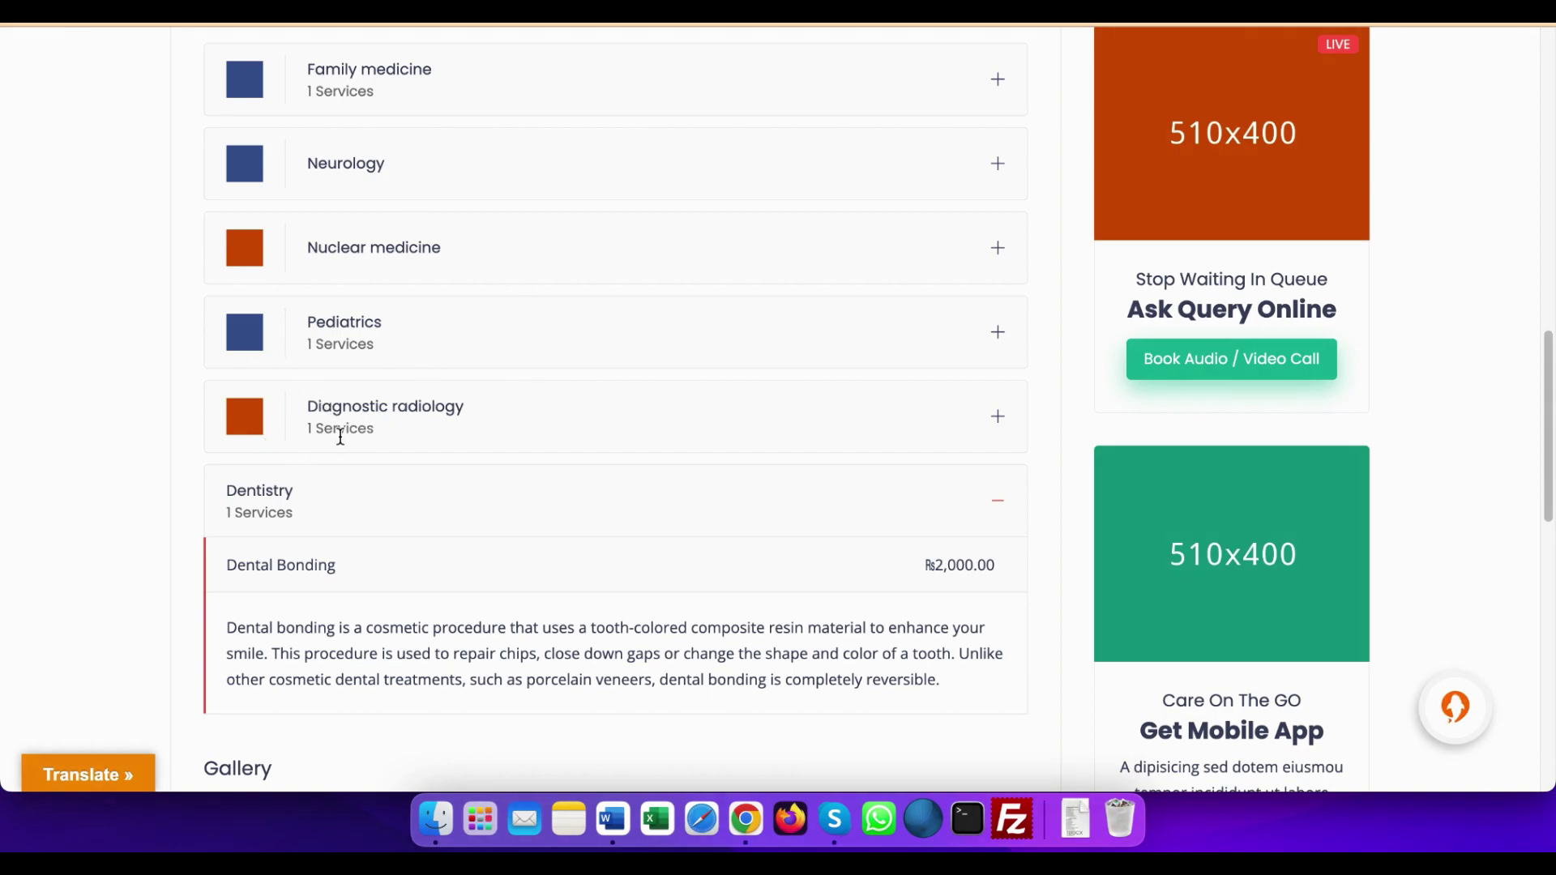
{"action": "scroll", "coordinate": [392, 405], "scroll_direction": "up", "scroll_amount": 5}
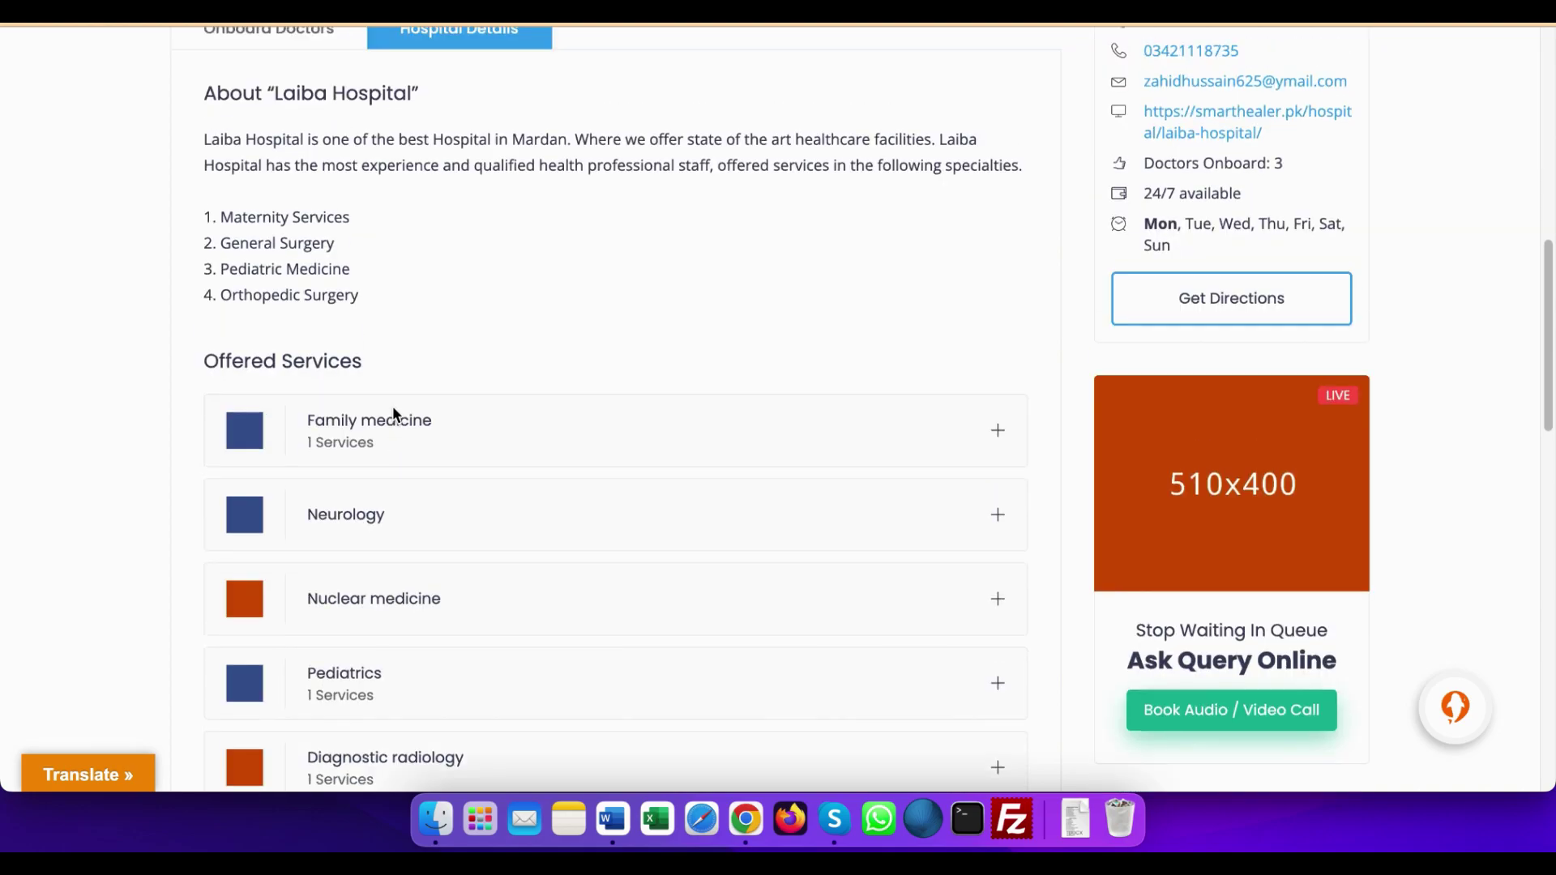
{"action": "scroll", "coordinate": [393, 397], "scroll_direction": "down", "scroll_amount": 12}
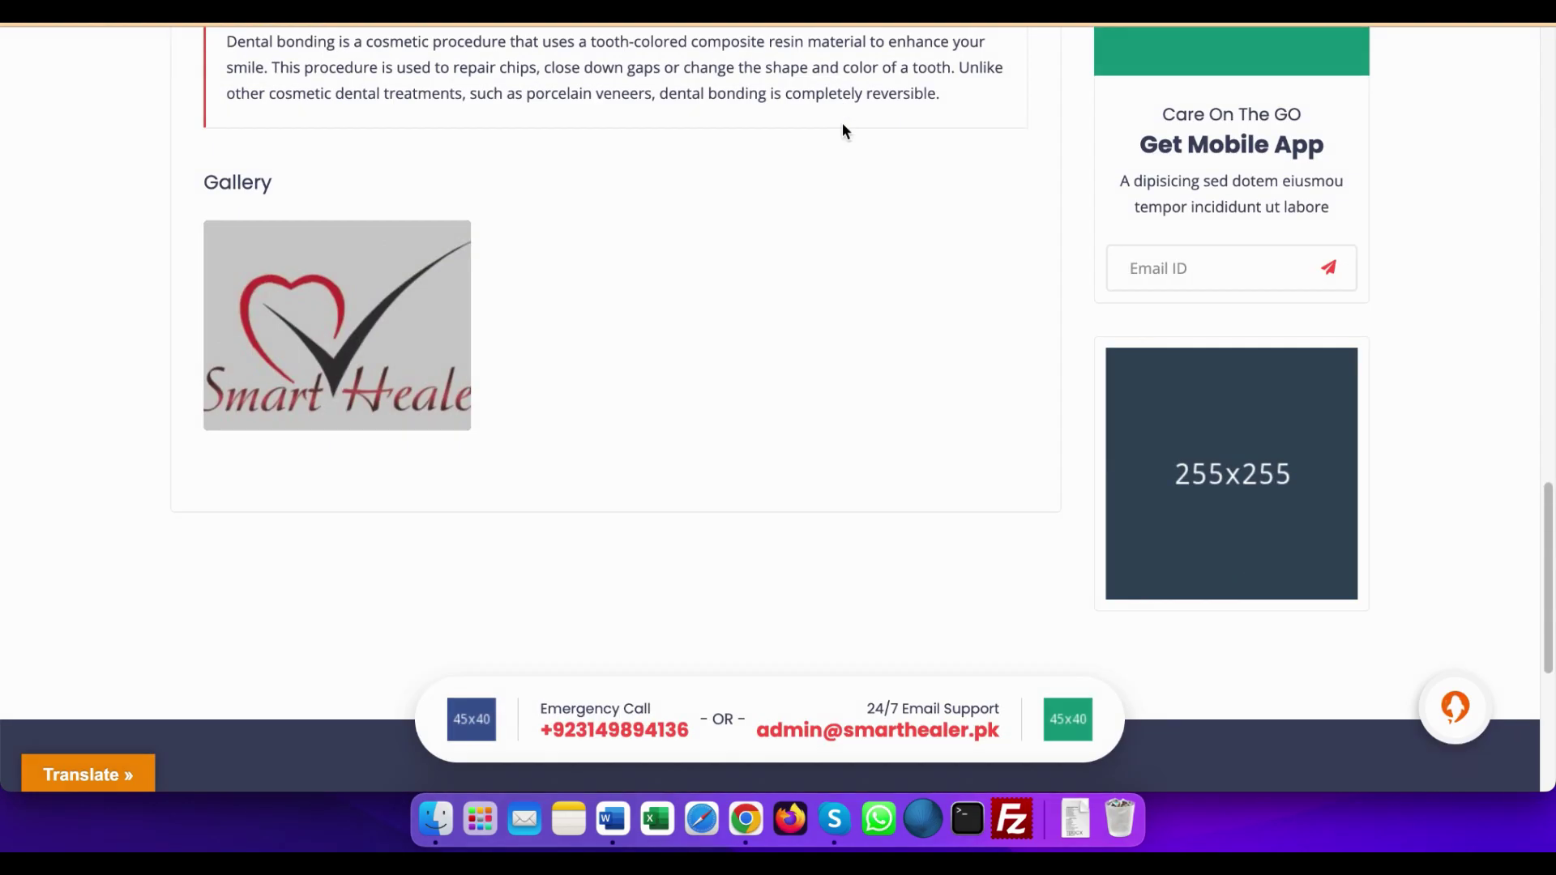
{"action": "scroll", "coordinate": [1018, 30], "scroll_direction": "down", "scroll_amount": 5}
{"action": "scroll", "coordinate": [1019, 29], "scroll_direction": "up", "scroll_amount": 12}
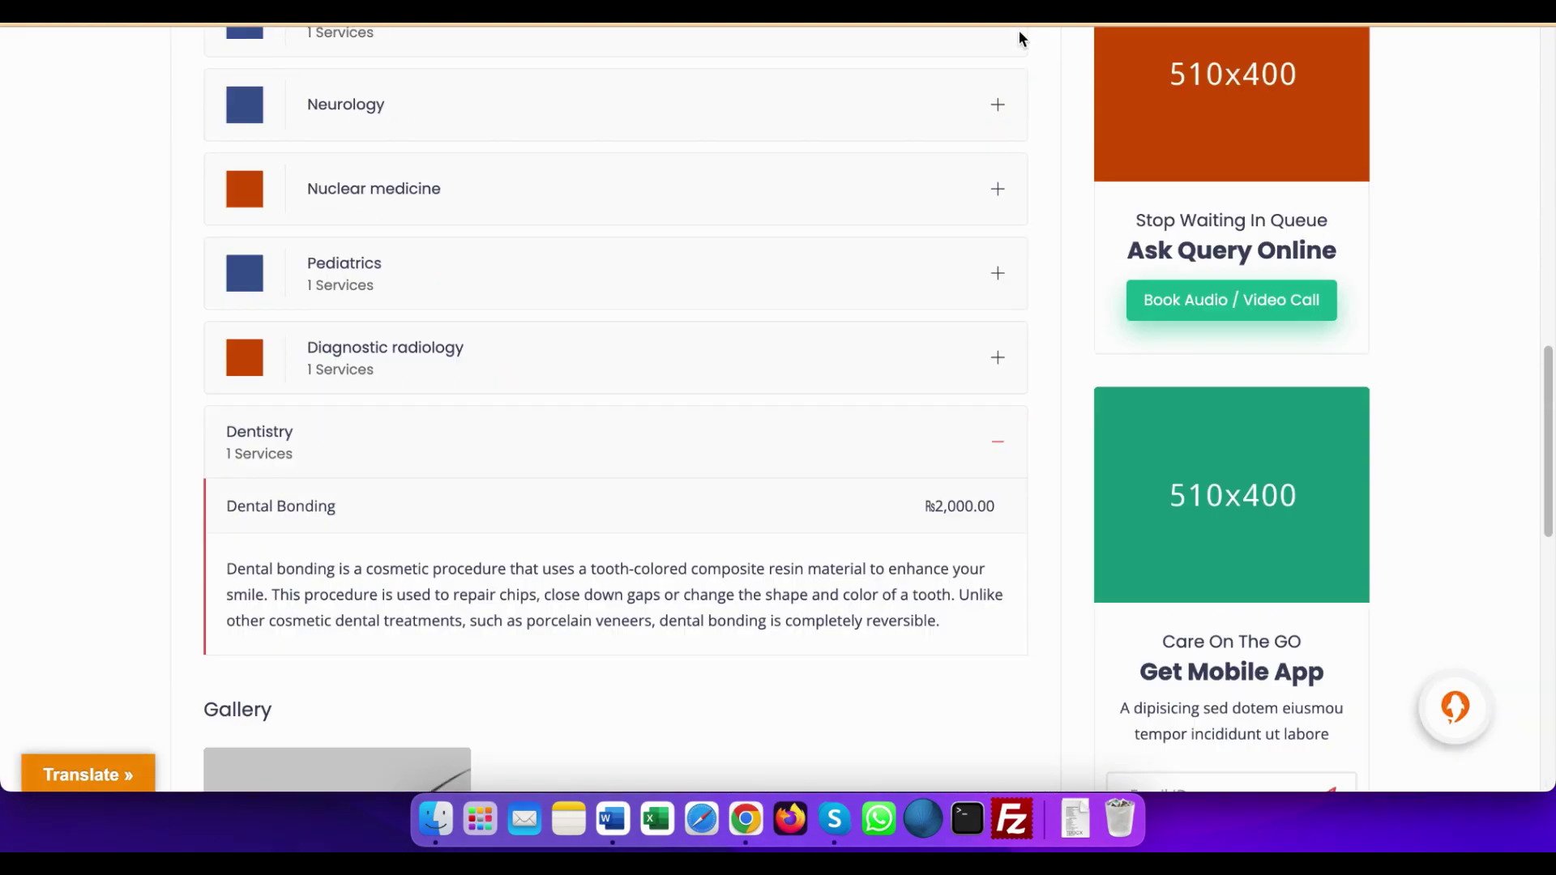